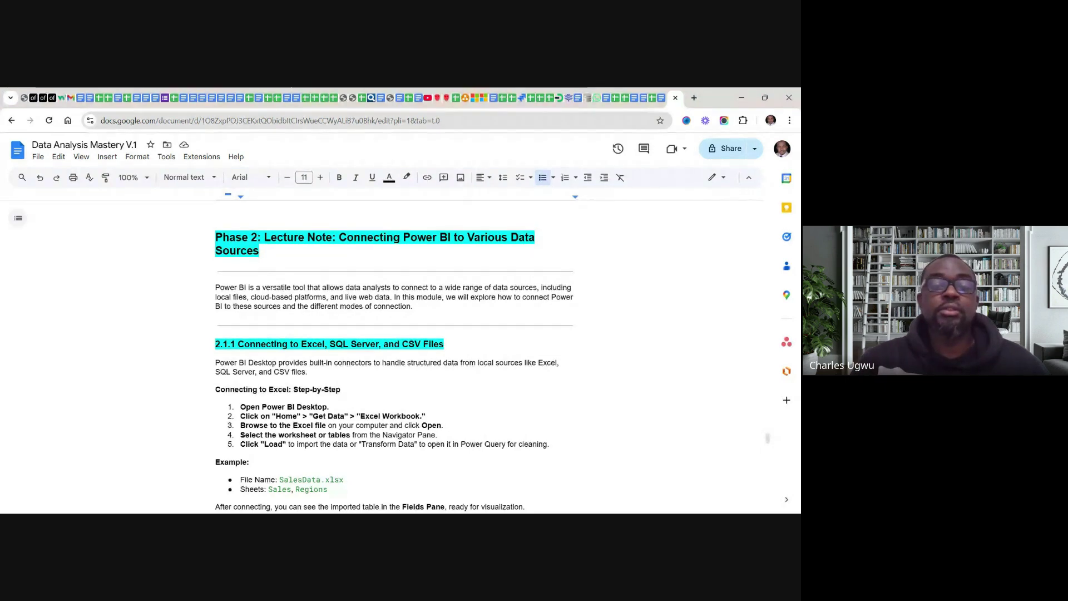
Step: Review the Phase 2 lecture notes on connecting Power BI to Excel, SQL Server, CSV, cloud and web data sources
scroll(394, 356, "down", 1)
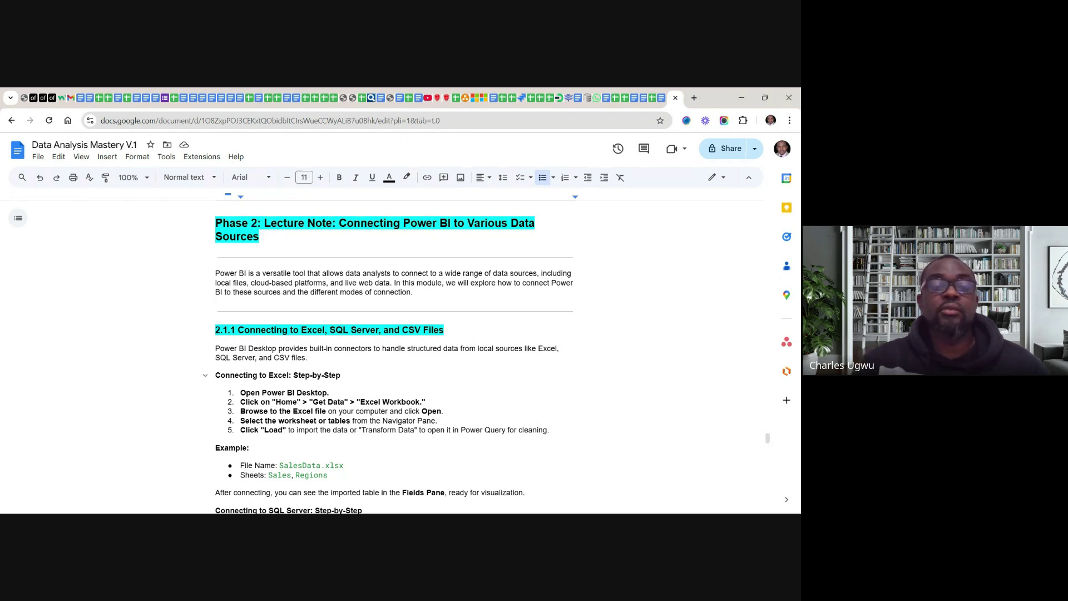
scroll(333, 362, "down", 3)
scroll(389, 356, "down", 5)
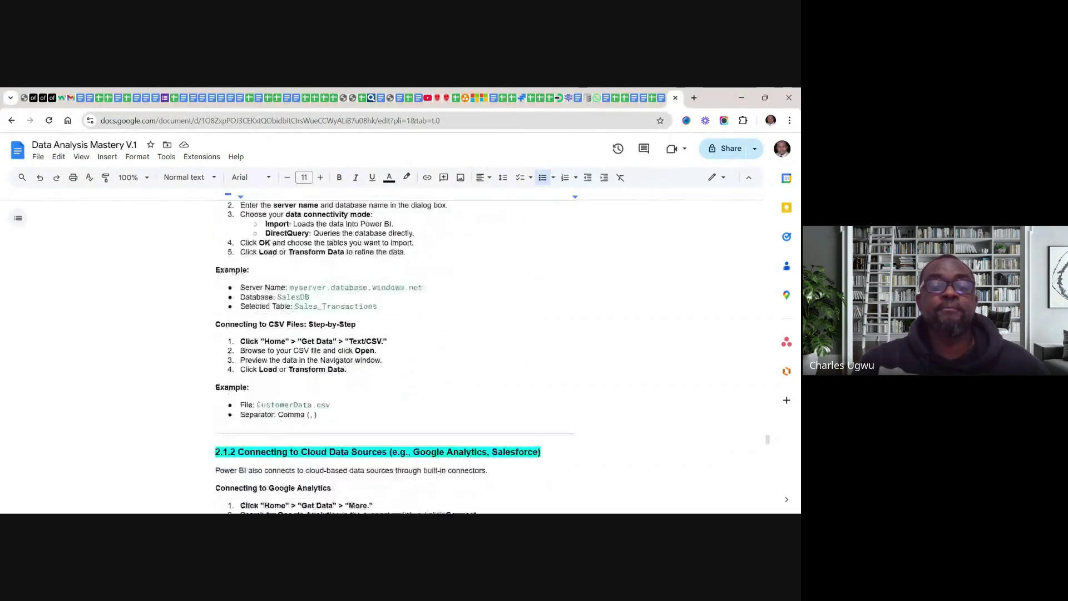
scroll(389, 356, "down", 1)
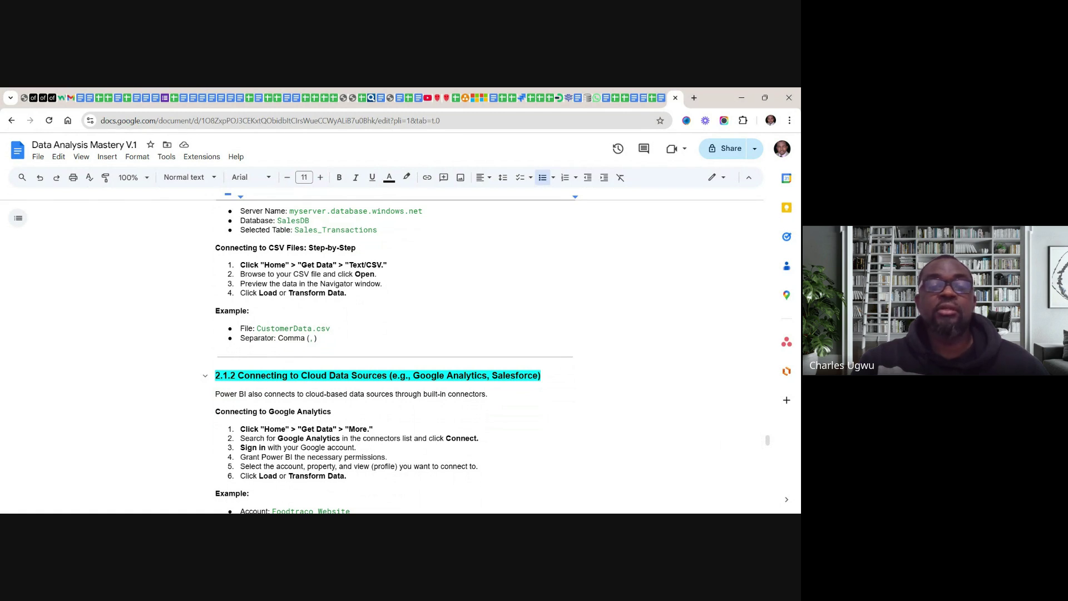
scroll(389, 357, "down", 4)
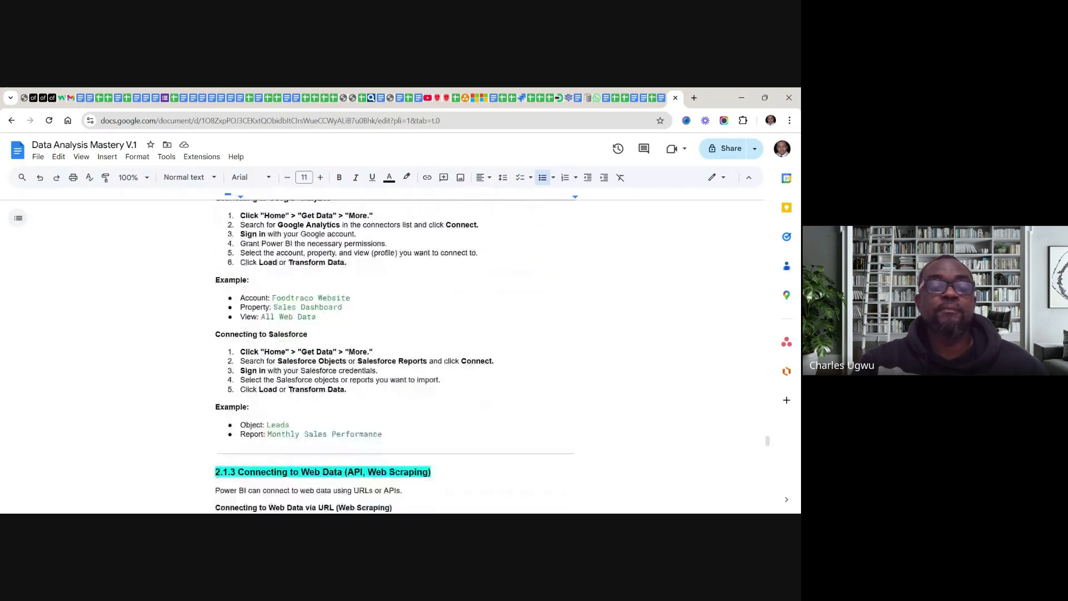
scroll(390, 356, "down", 3)
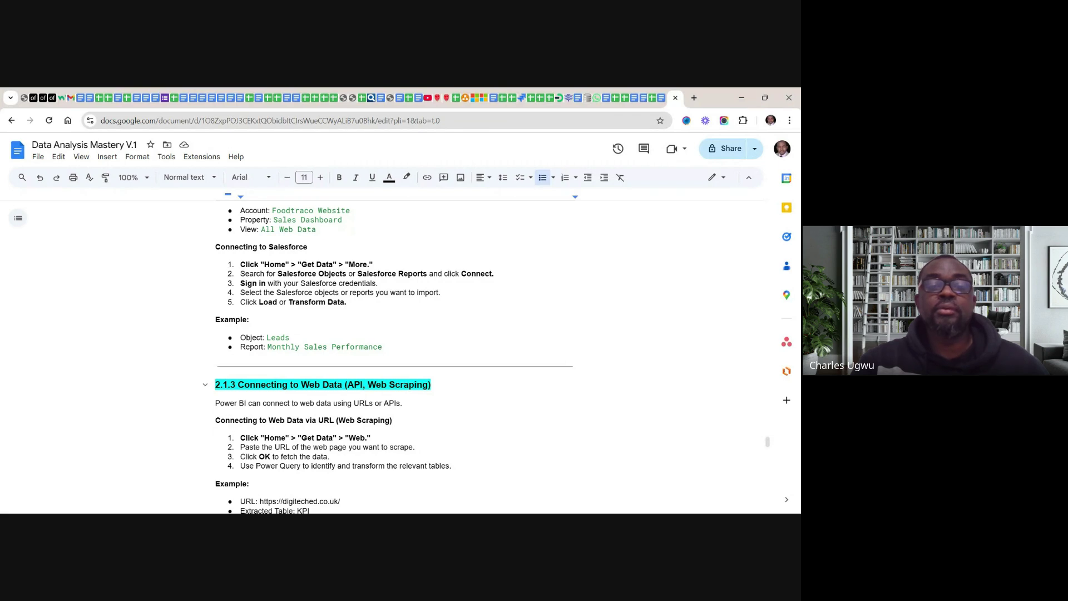
scroll(390, 356, "down", 4)
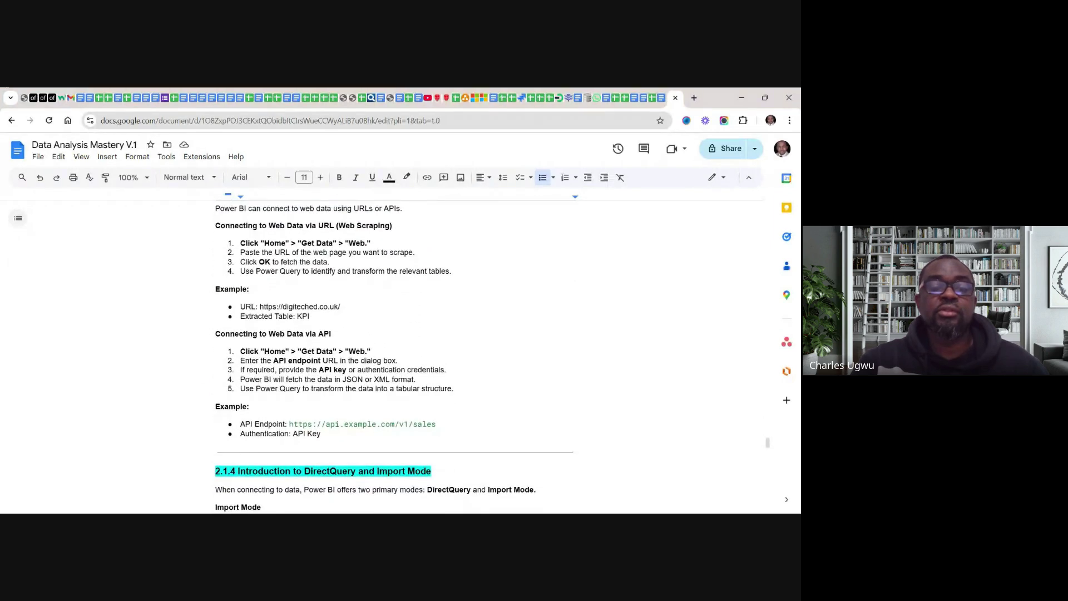
scroll(390, 356, "down", 1)
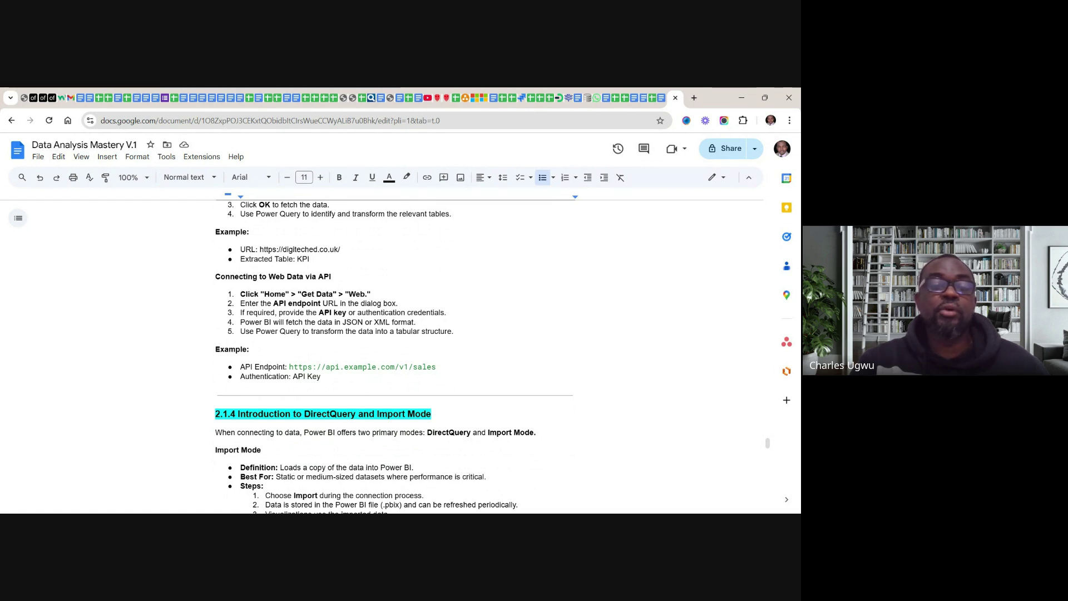
scroll(389, 356, "up", 10)
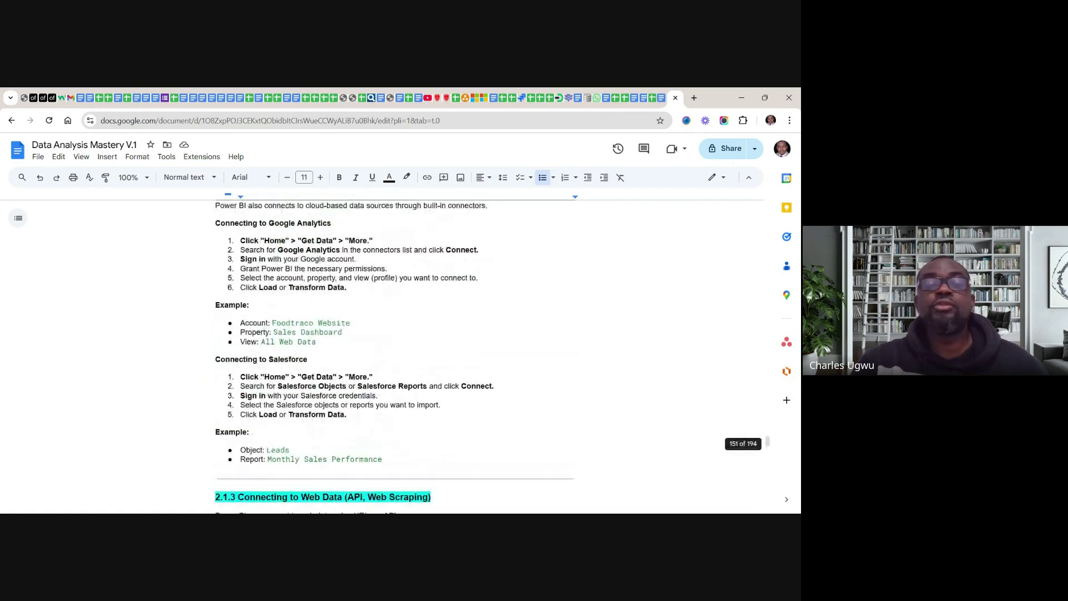
scroll(389, 356, "up", 8)
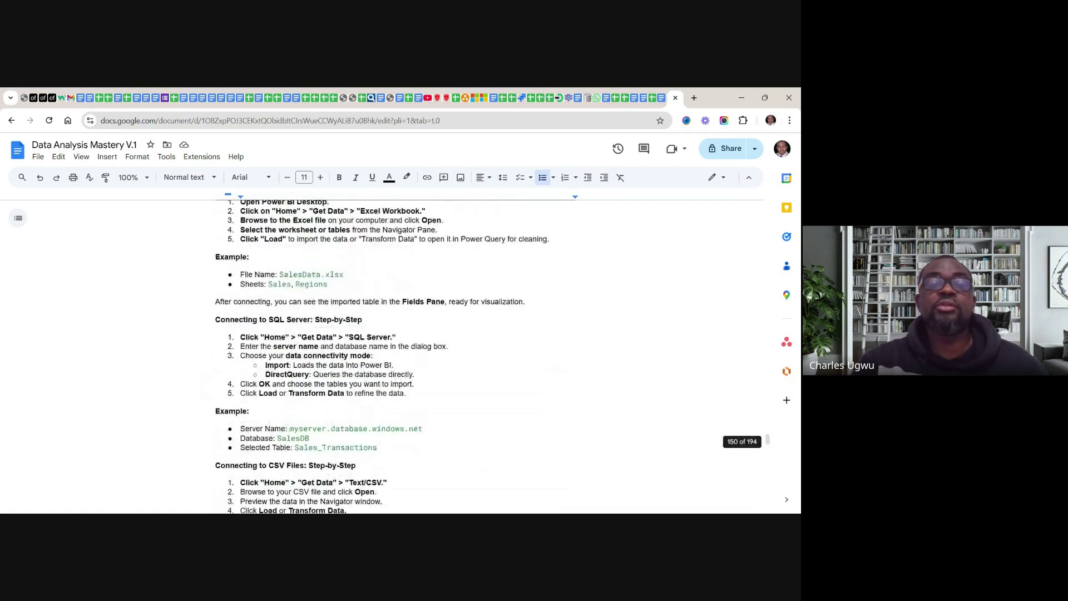
scroll(394, 356, "up", 2)
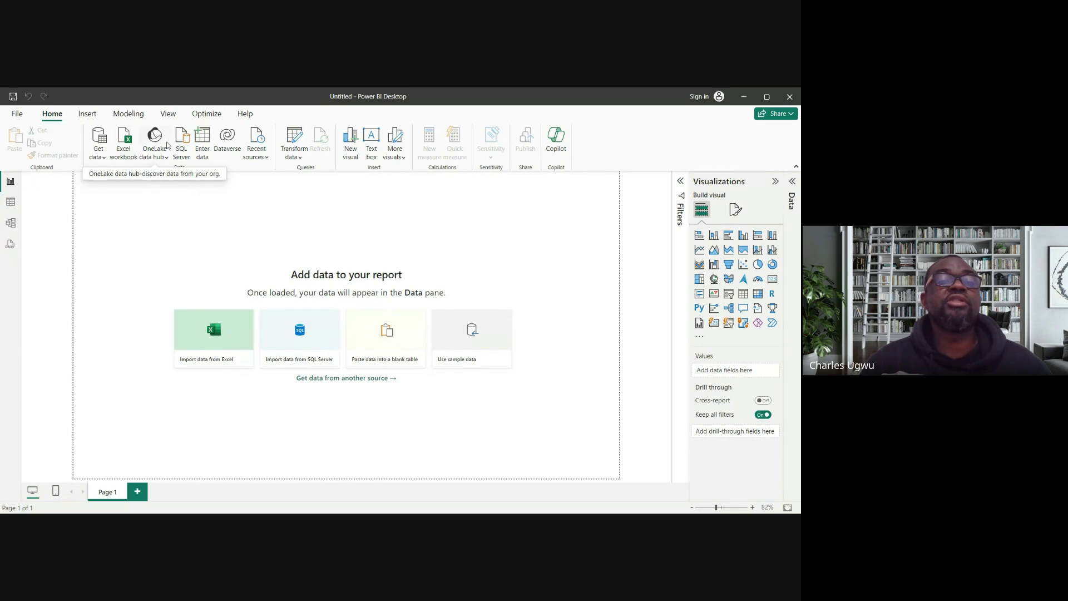
left_click(103, 159)
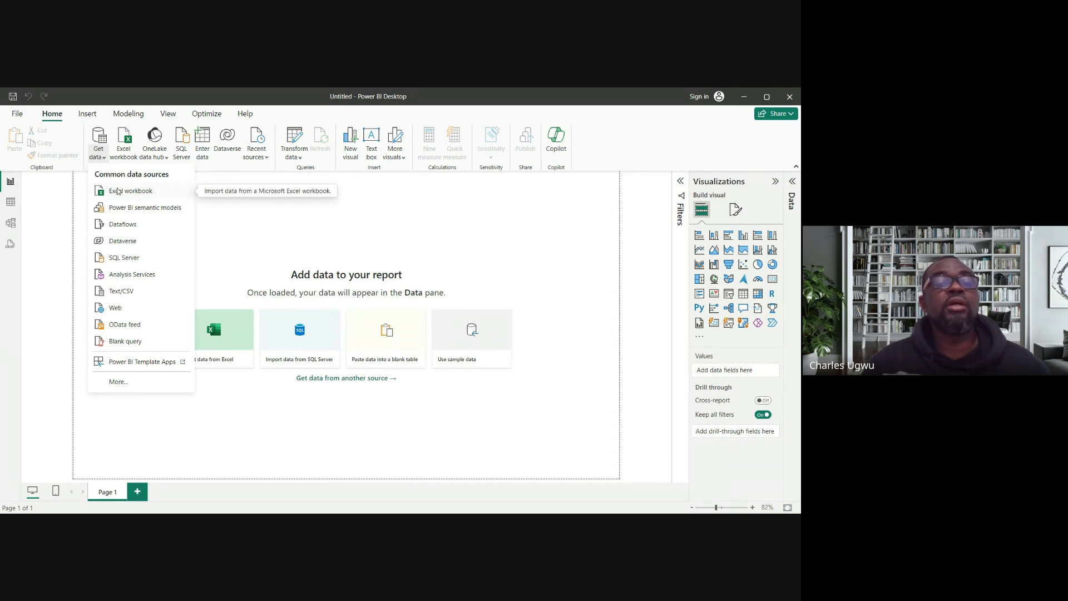
left_click(133, 192)
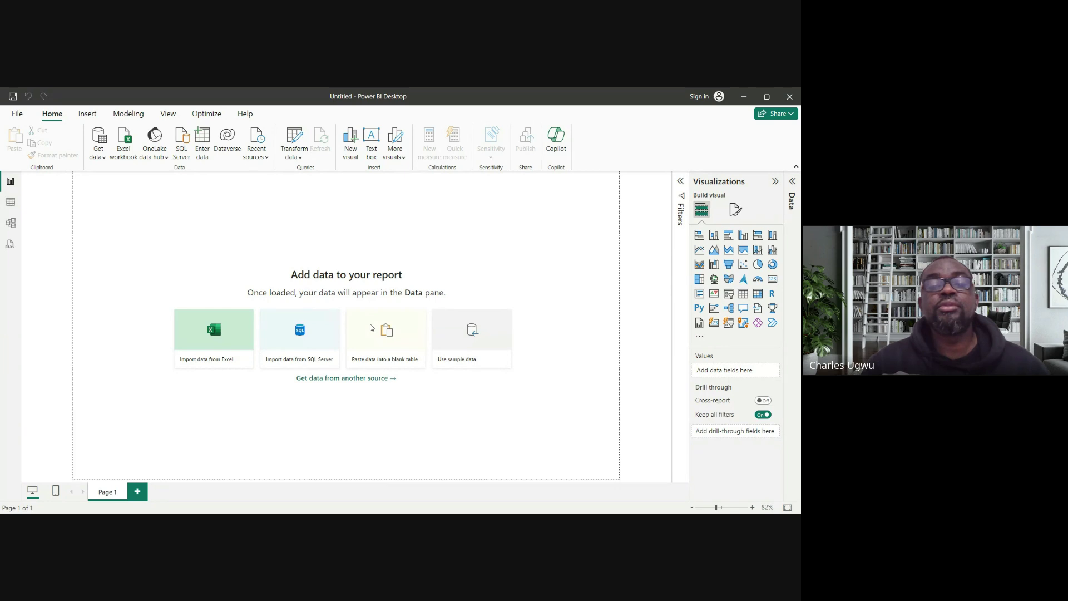
left_click(98, 142)
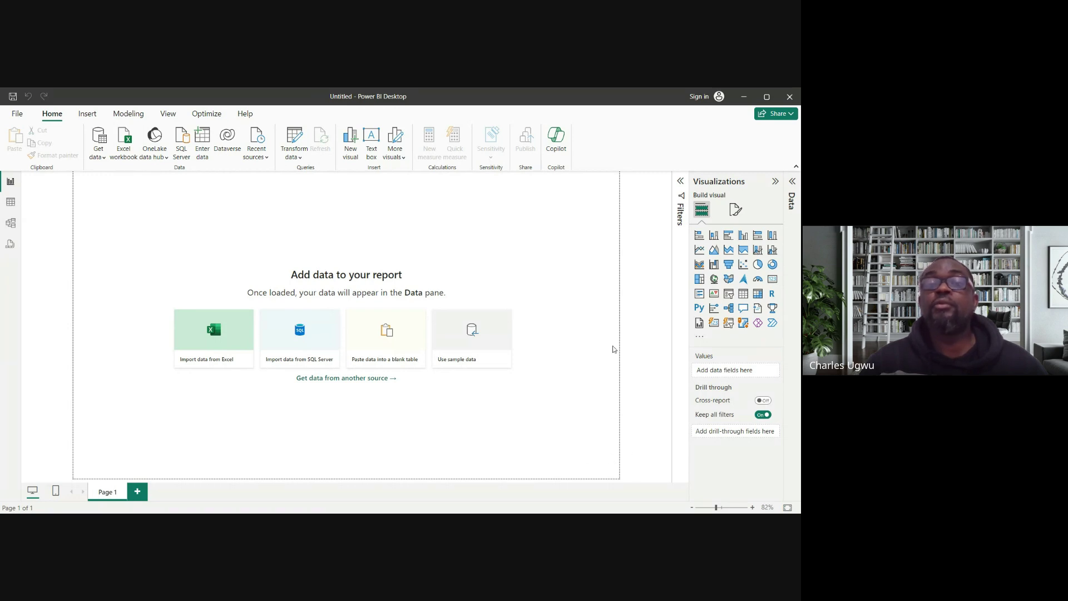
key("Tab")
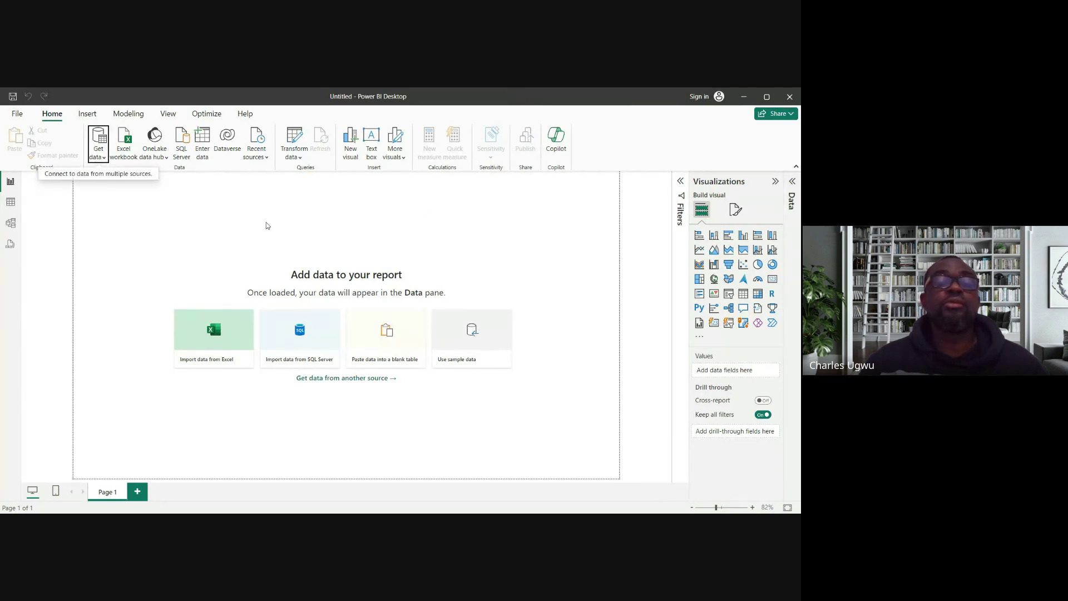
left_click(105, 159)
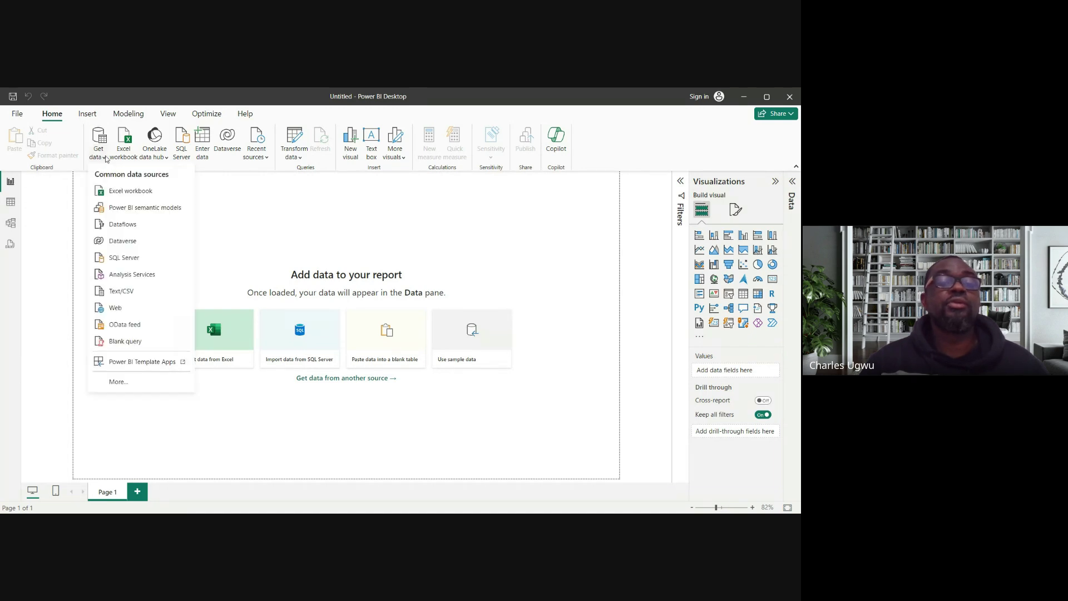
left_click(119, 194)
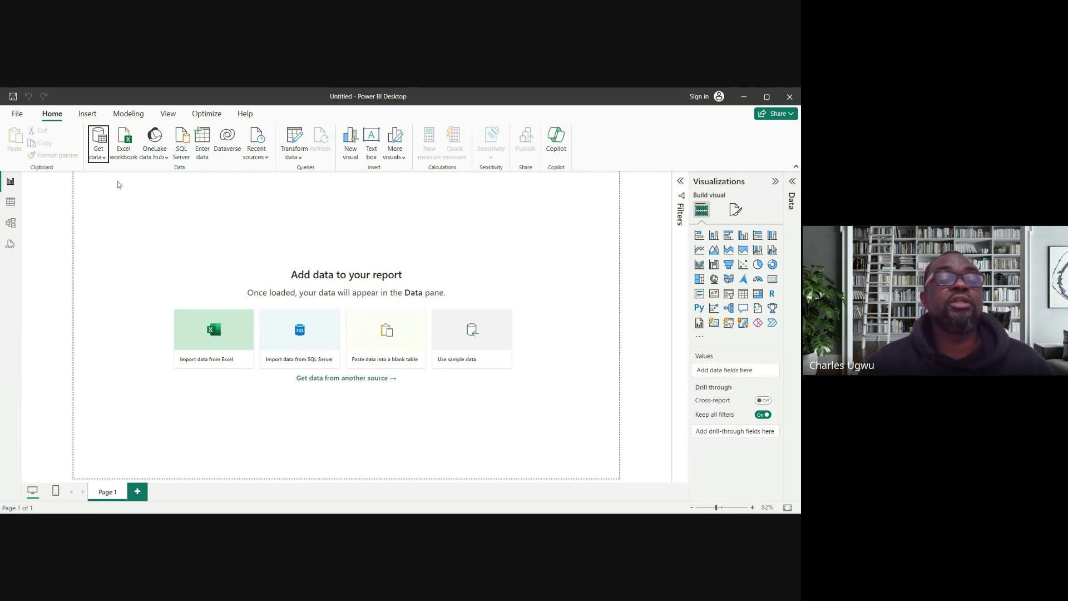
left_click(104, 158)
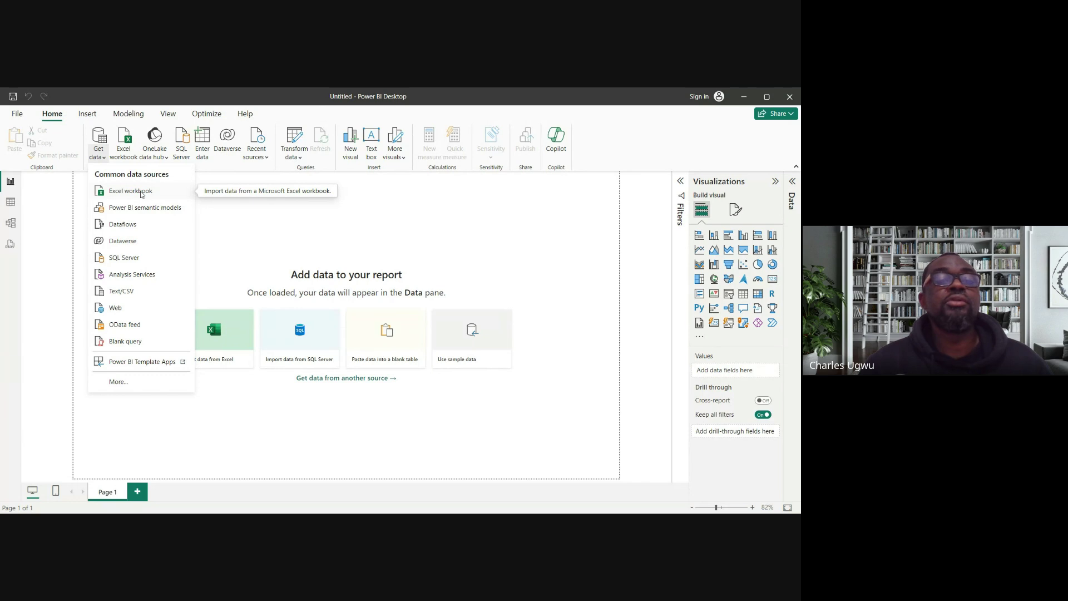
left_click(143, 192)
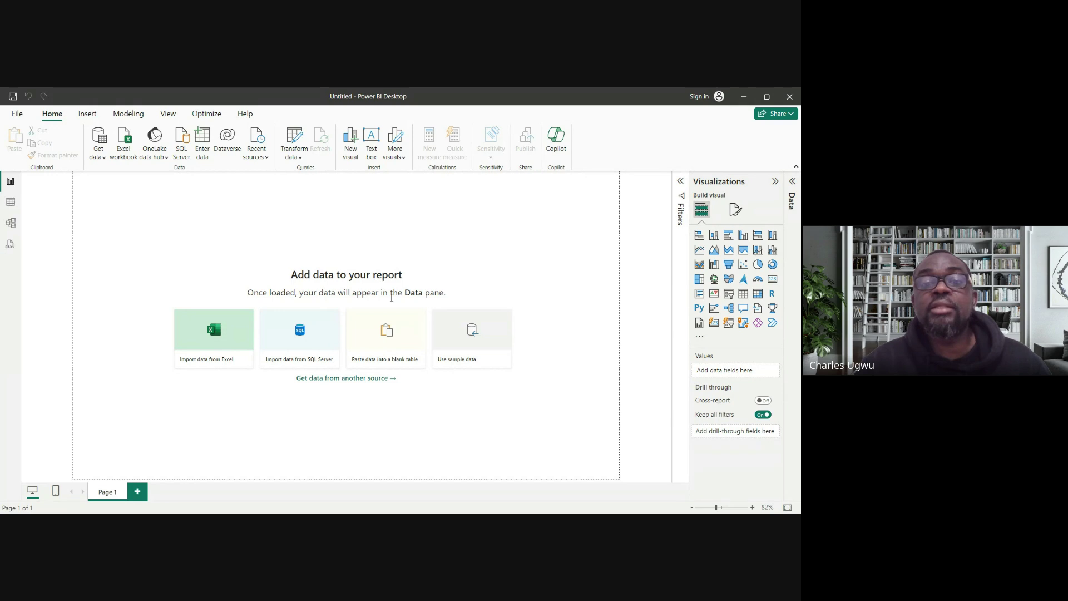
left_click(409, 338)
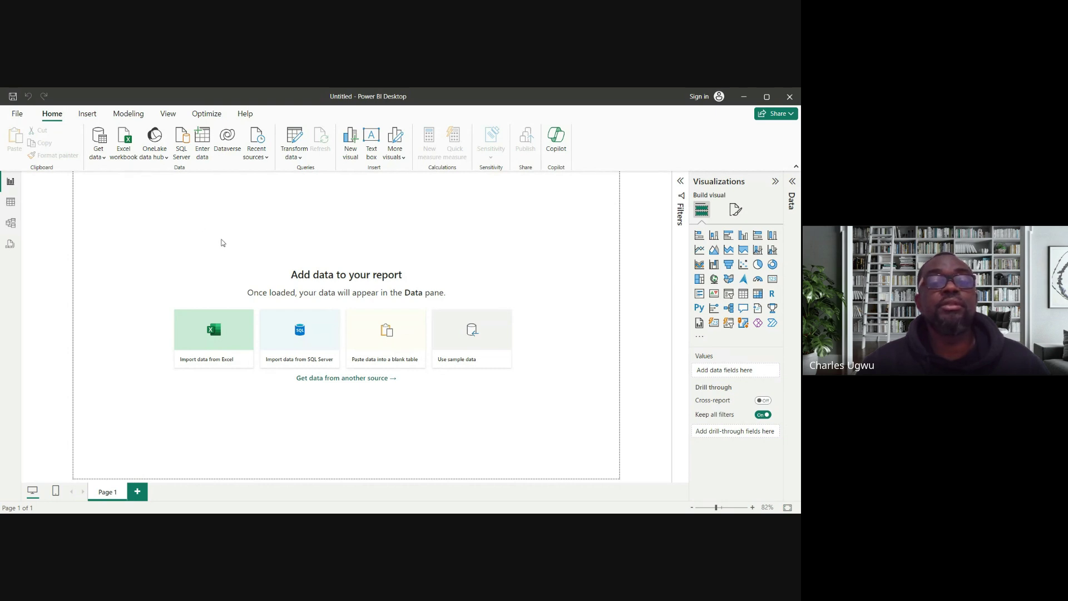
left_click(311, 327)
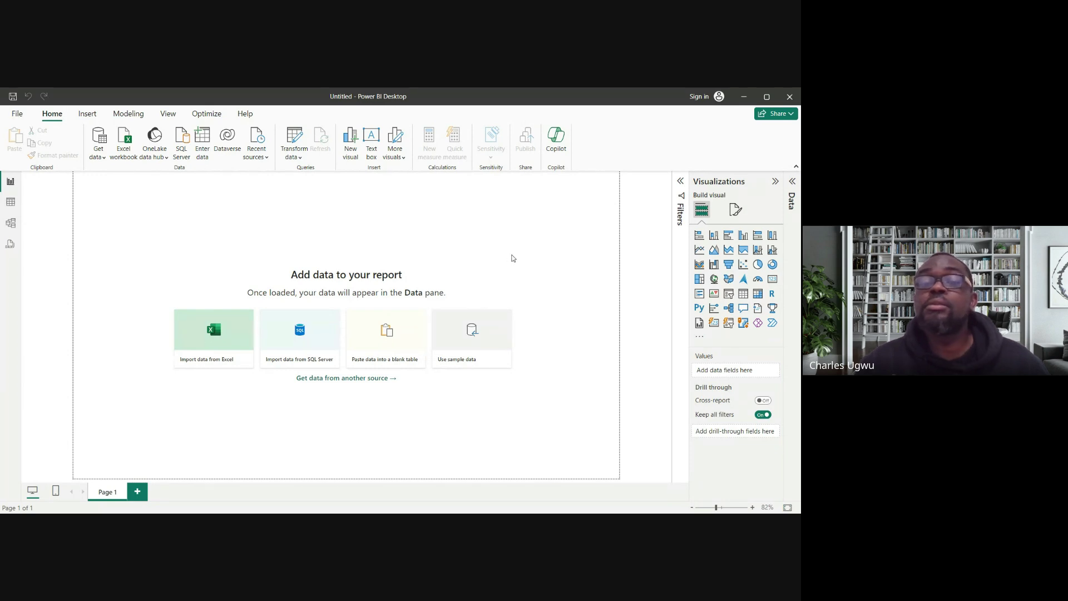
left_click(105, 158)
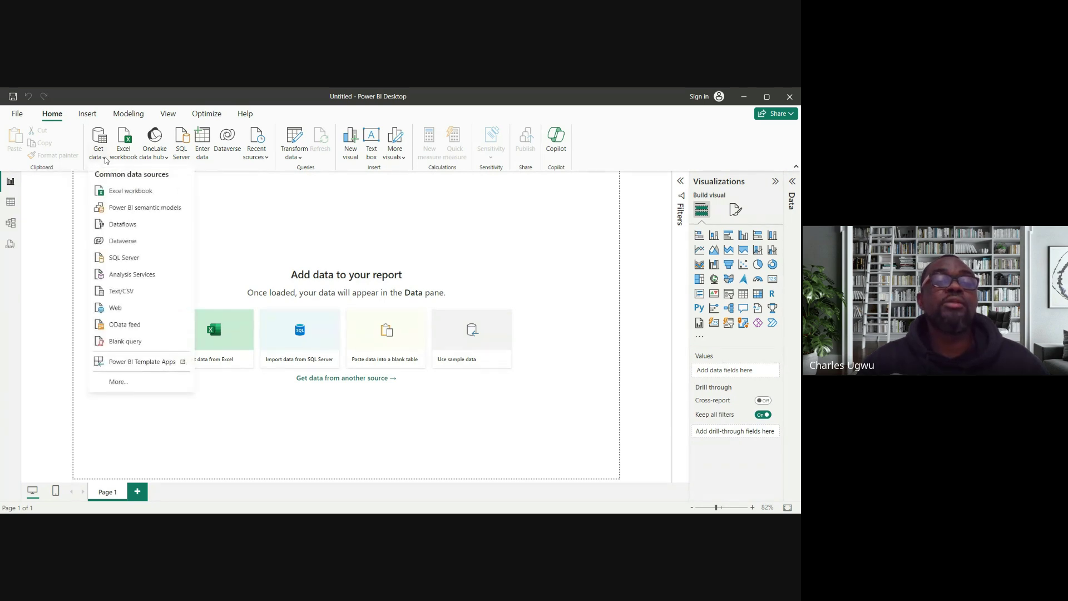
left_click(121, 191)
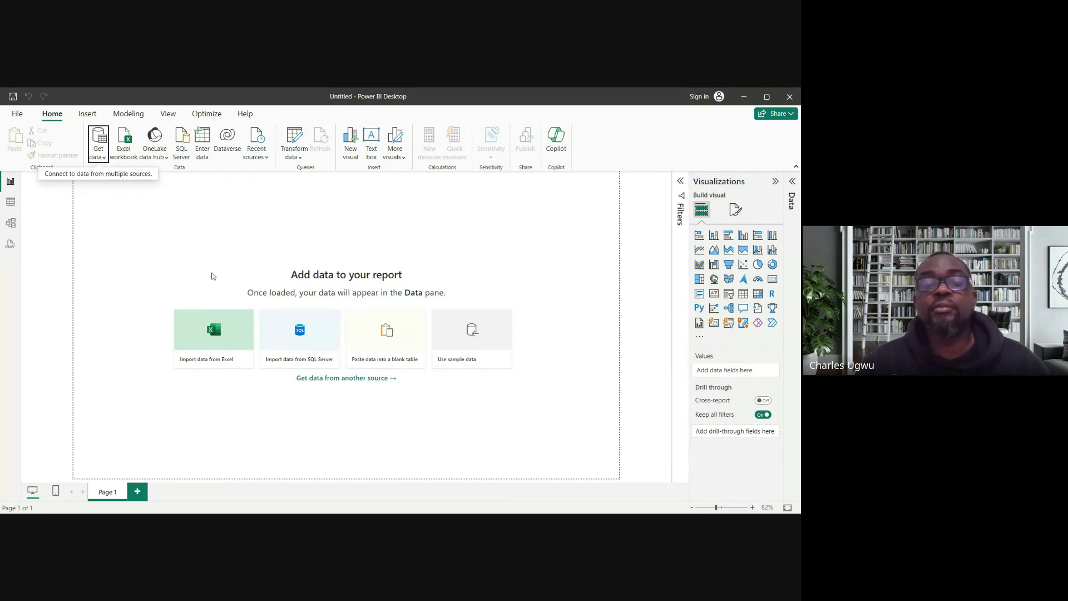
Step: Import Sheet1 from an Excel workbook and load it into the blank report
left_click(104, 159)
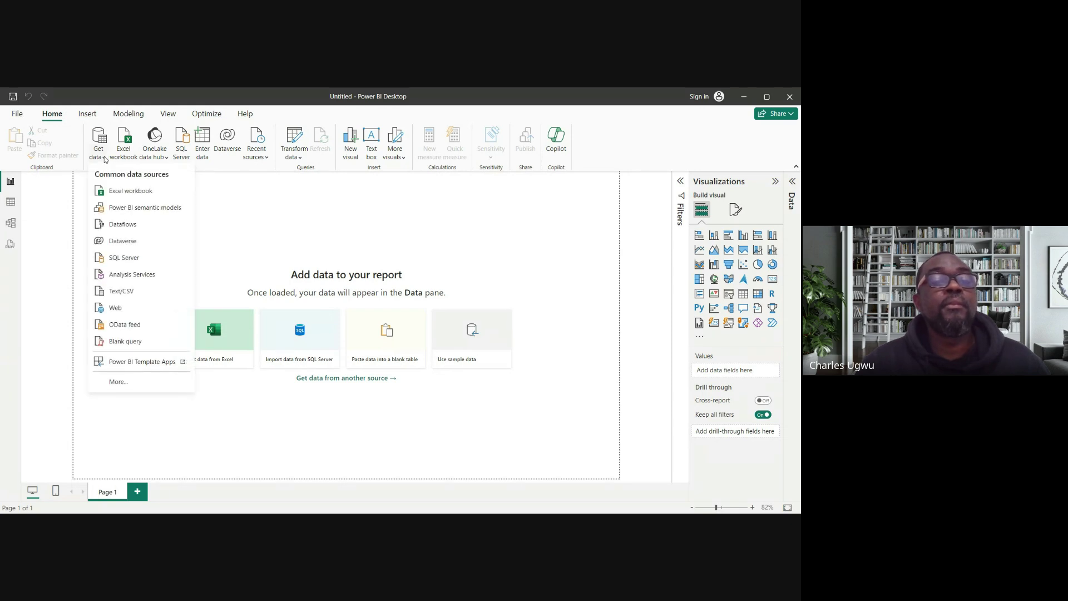
left_click(111, 192)
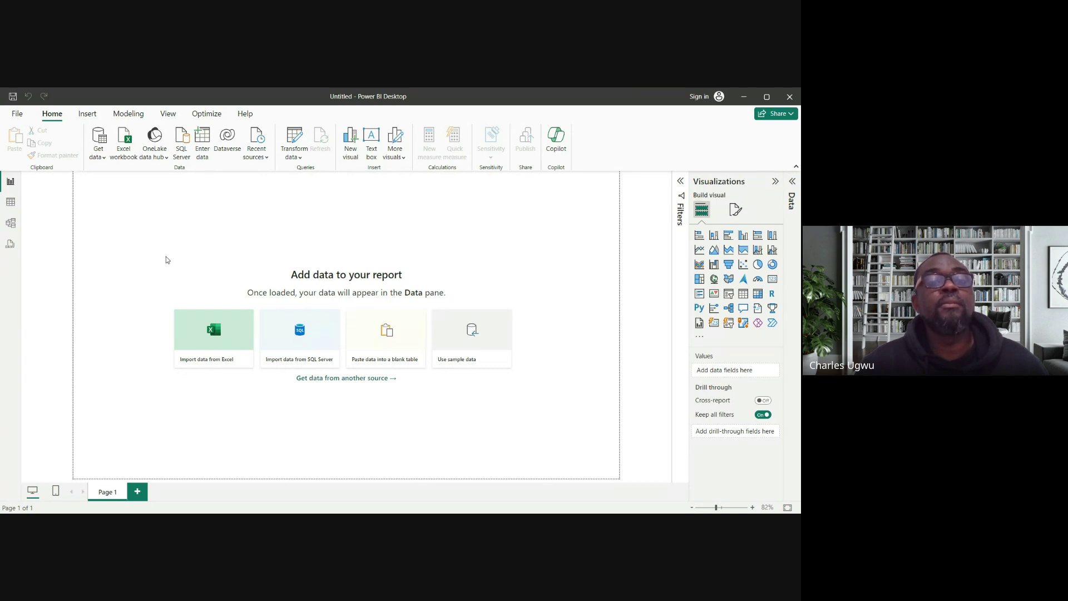
left_click(310, 328)
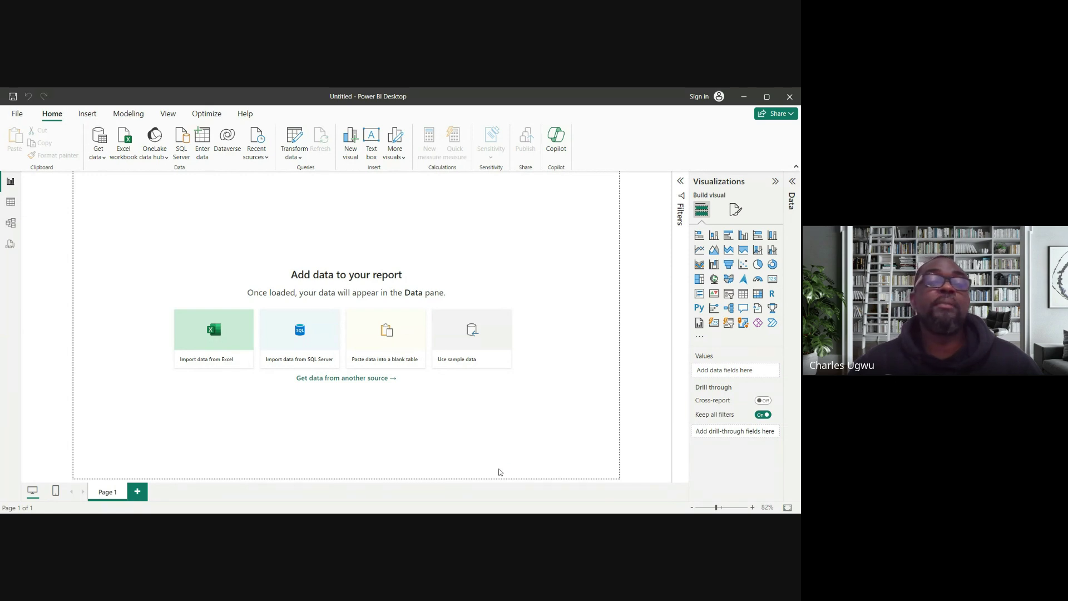
key("Tab")
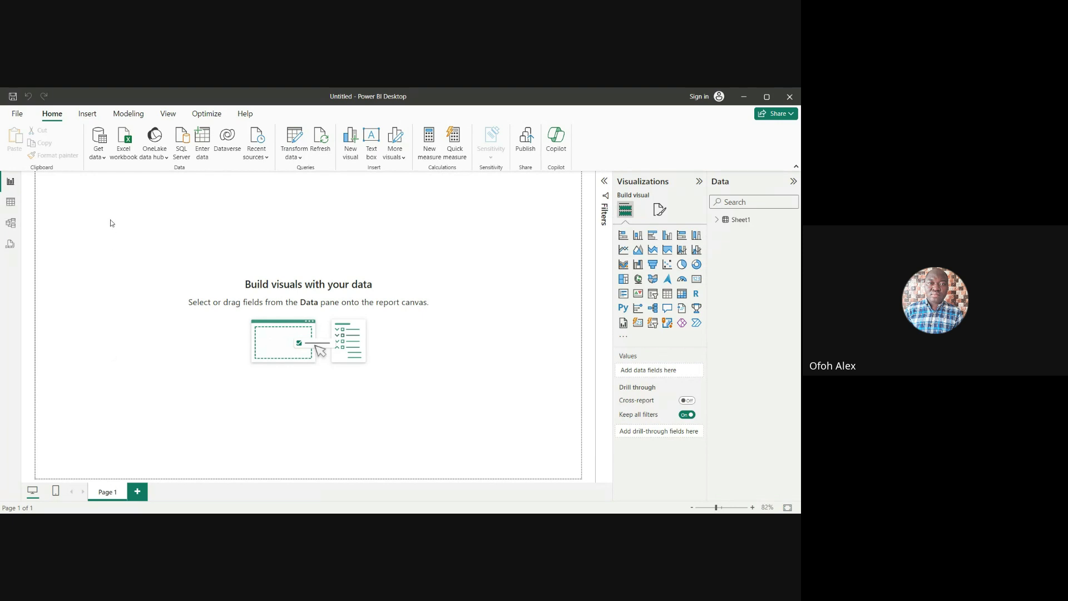
Step: Try another Excel workbook import, and discard the pending query changes
left_click(105, 160)
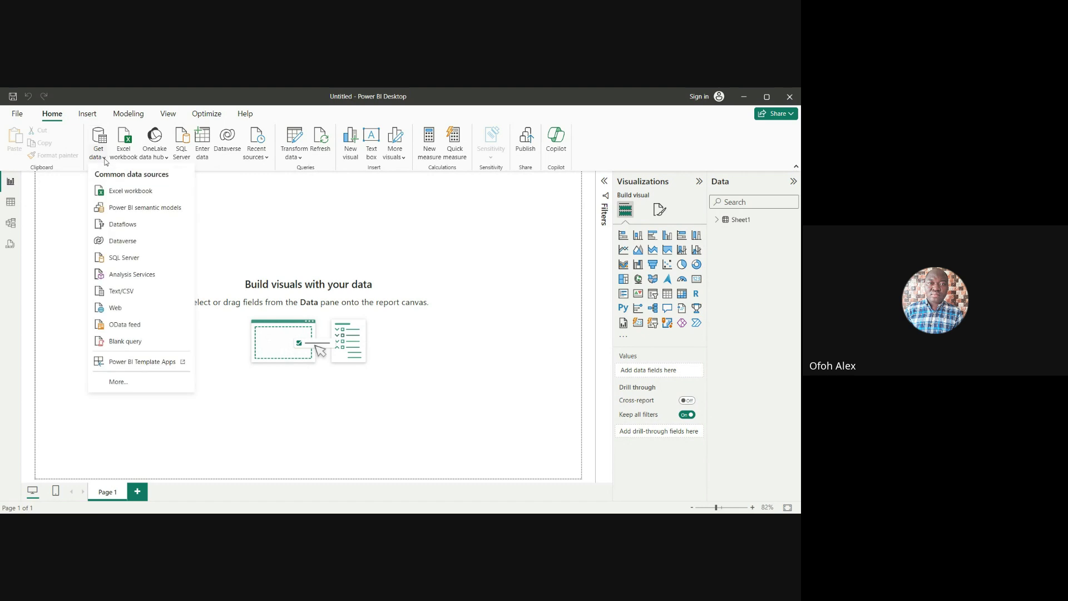
left_click(117, 194)
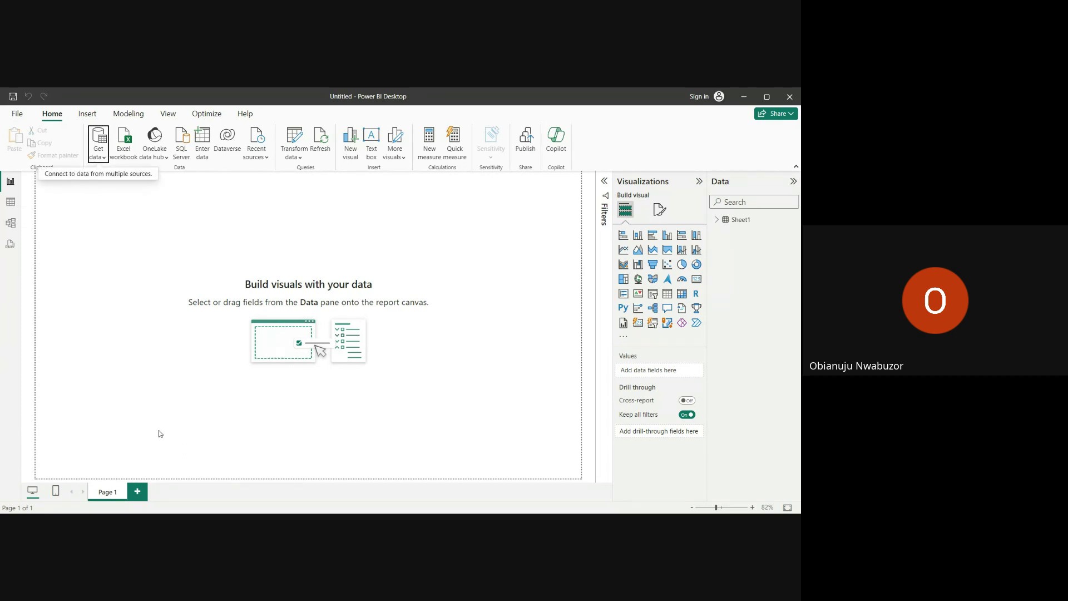
left_click(103, 159)
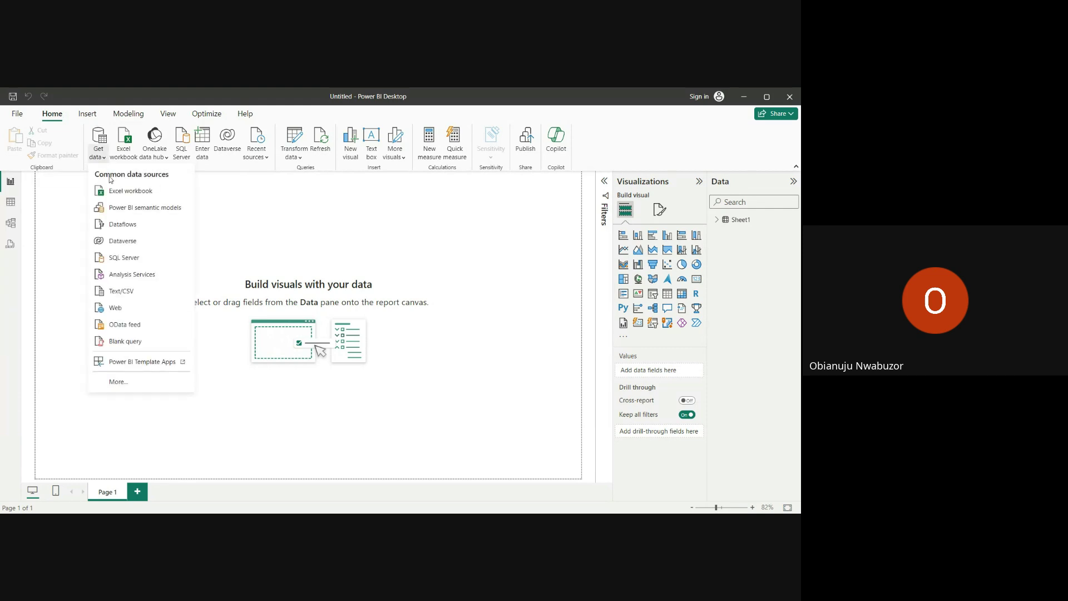
left_click(134, 192)
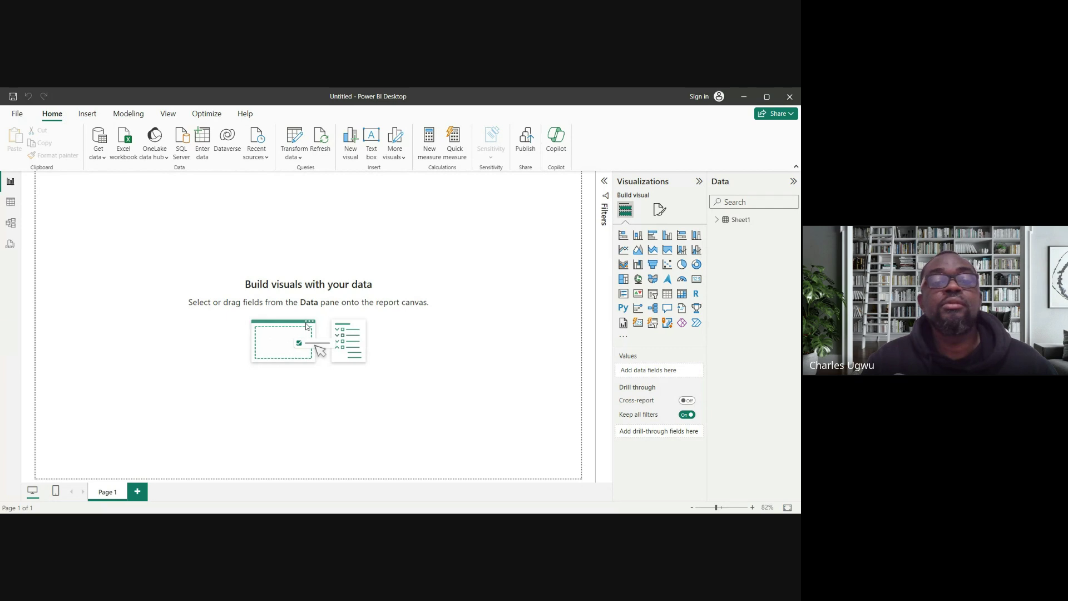
key("Tab")
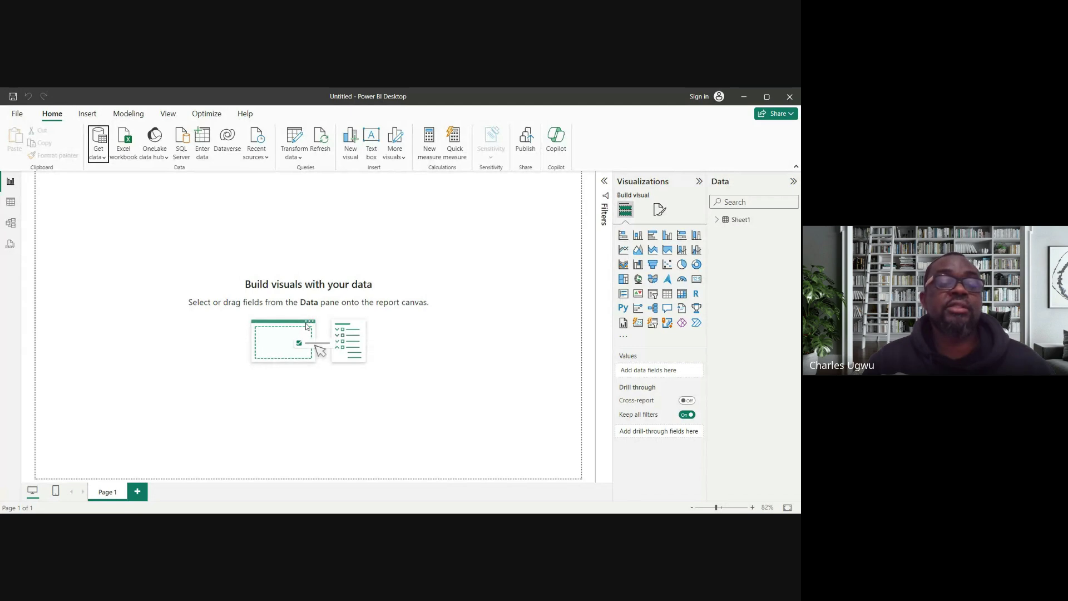
key("Escape")
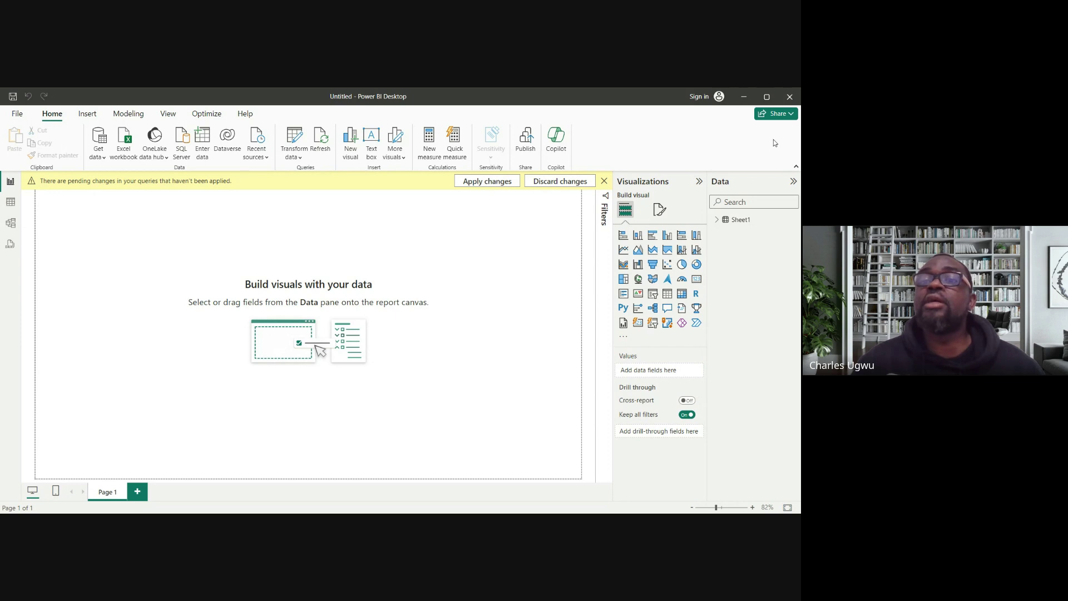
left_click(548, 186)
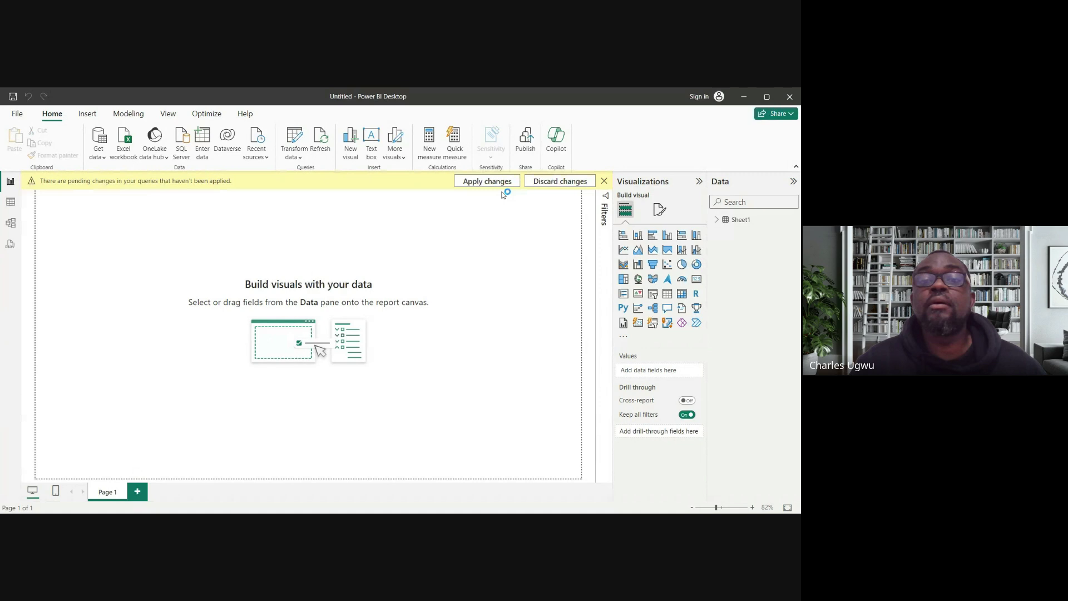
left_click(537, 184)
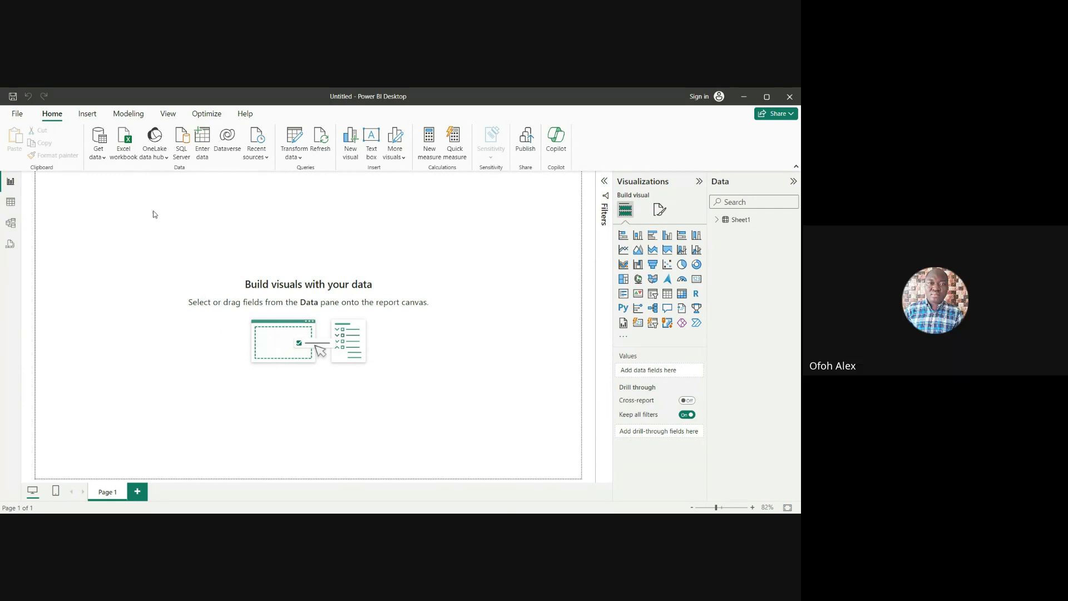
Step: Show the SQL Server database connection option for the report, and return without importing any data
left_click(104, 160)
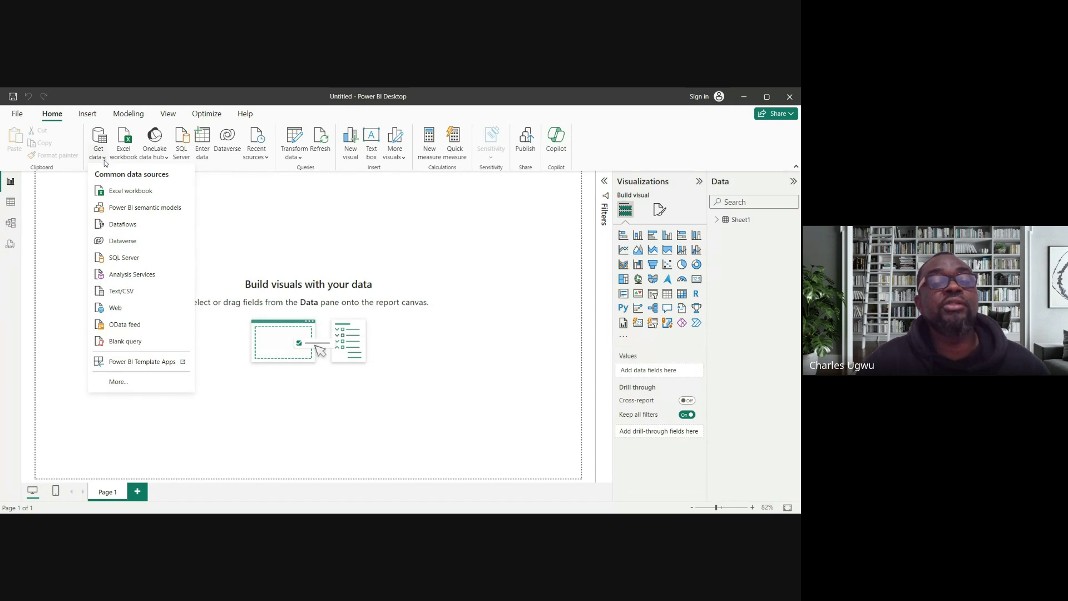
left_click(118, 259)
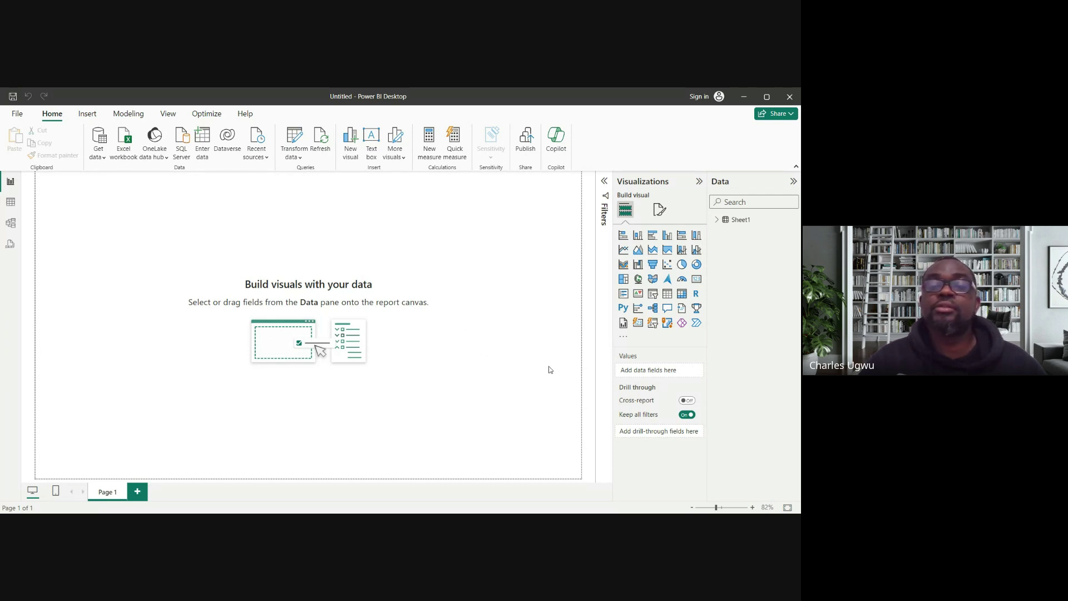
key("Tab")
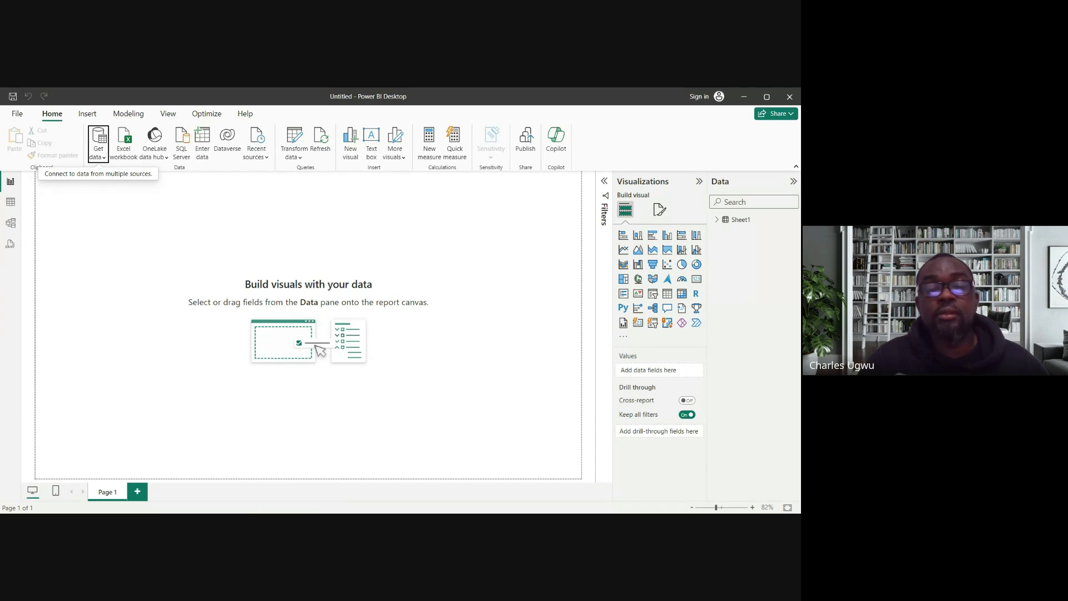
left_click(291, 490)
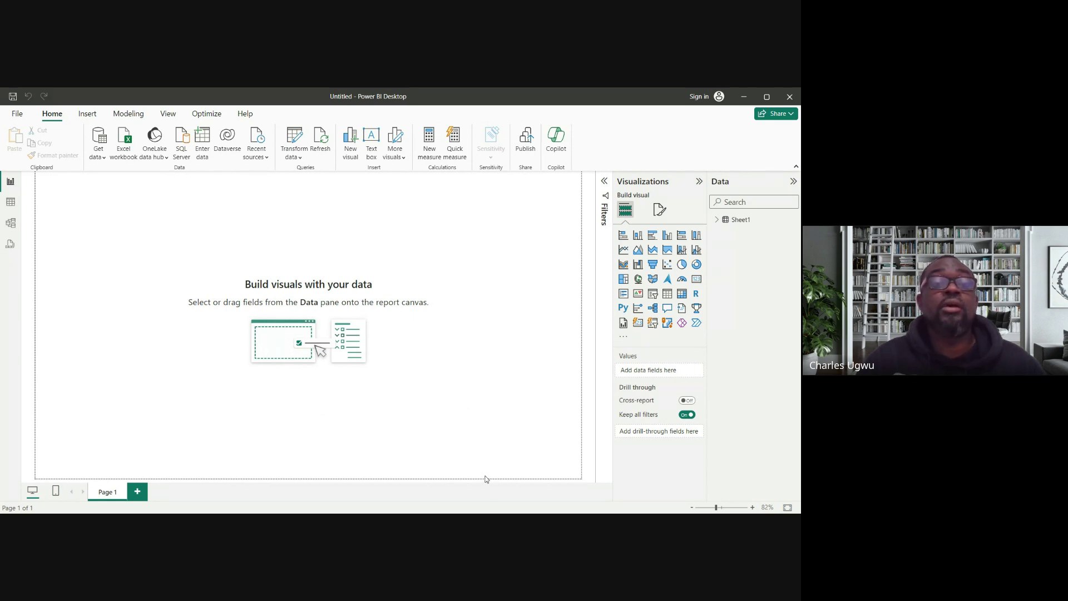
Step: Show the Text/CSV import option for the report, and return without loading a file
left_click(104, 161)
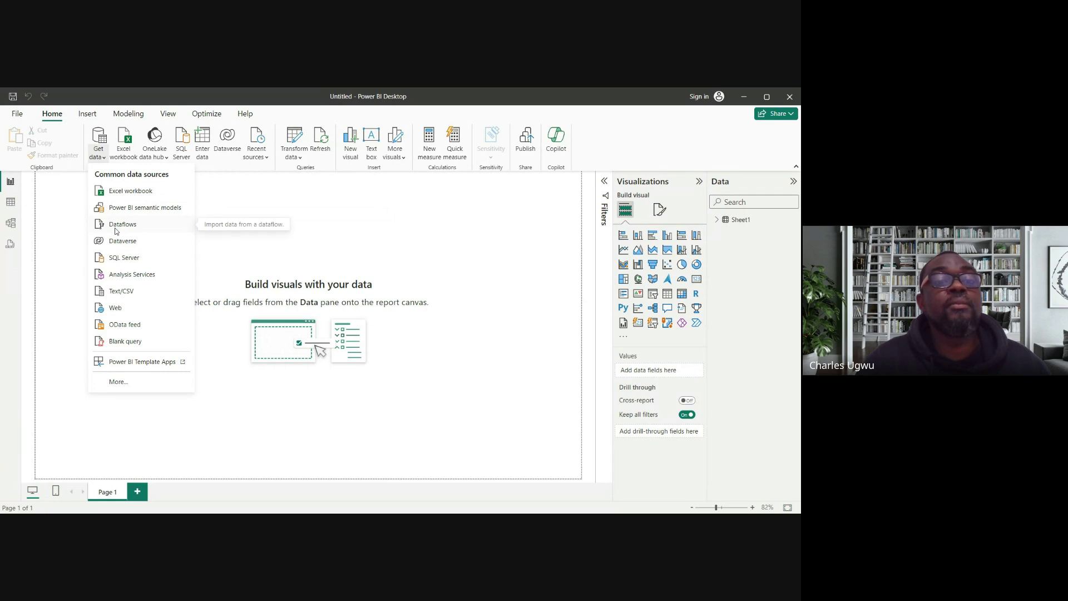
left_click(126, 294)
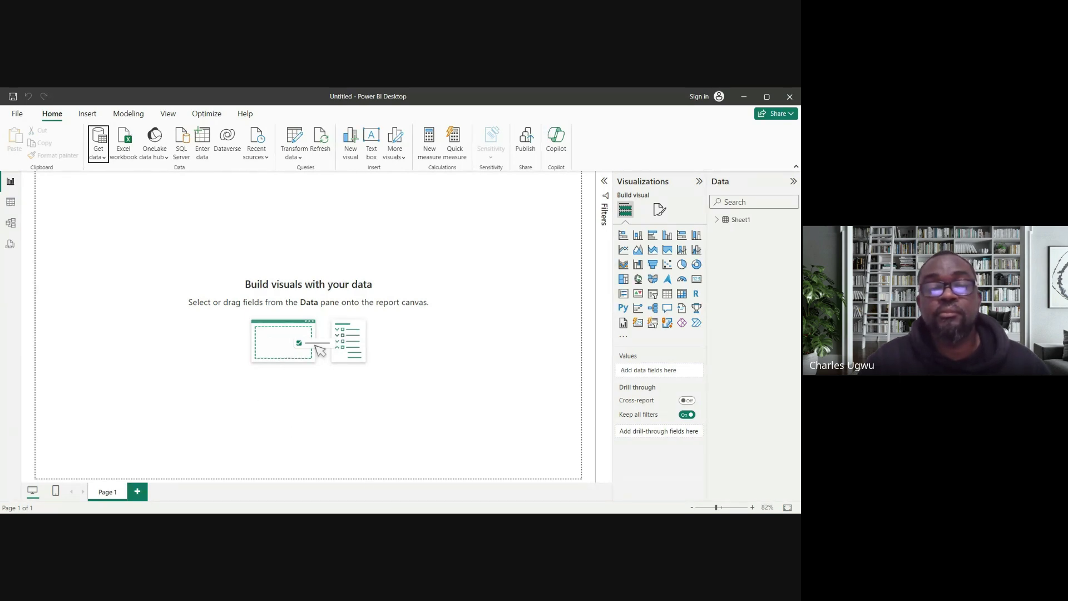
left_click(291, 488)
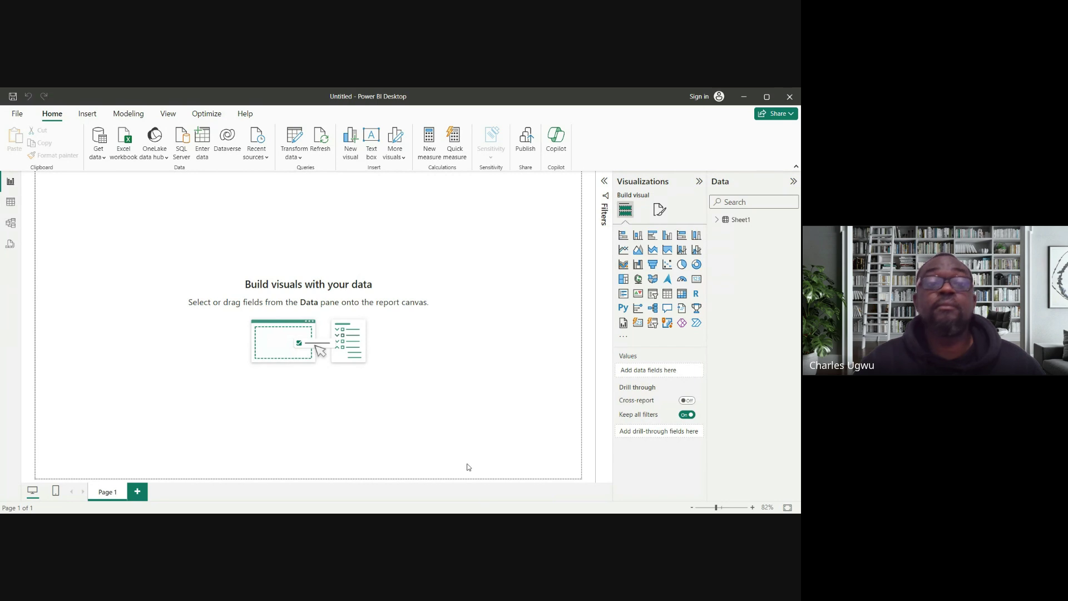
Step: Try to import data from a web source, and discard the pending query changes
left_click(104, 158)
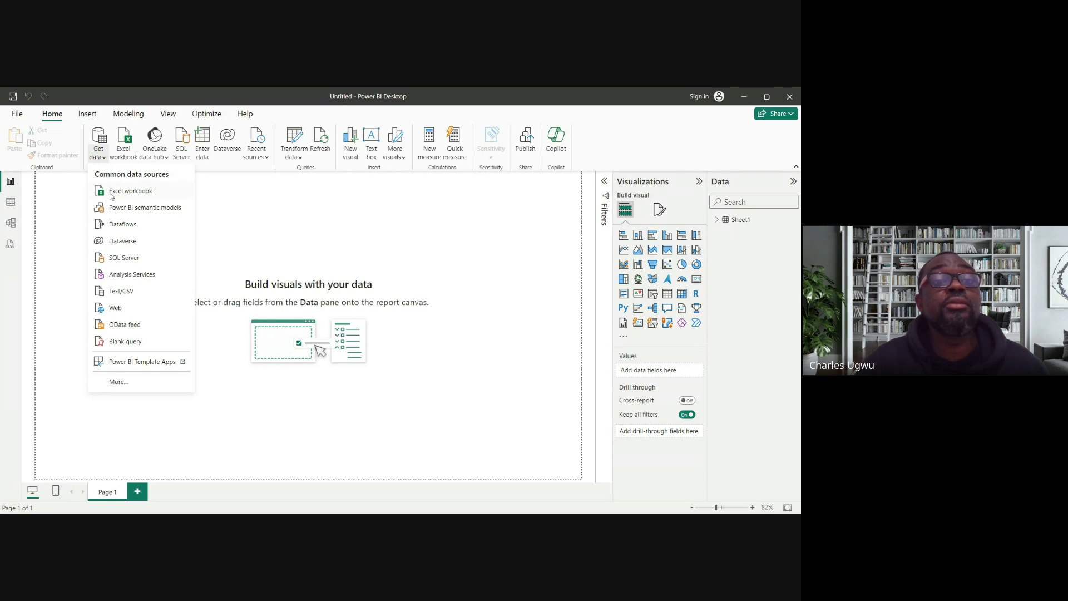
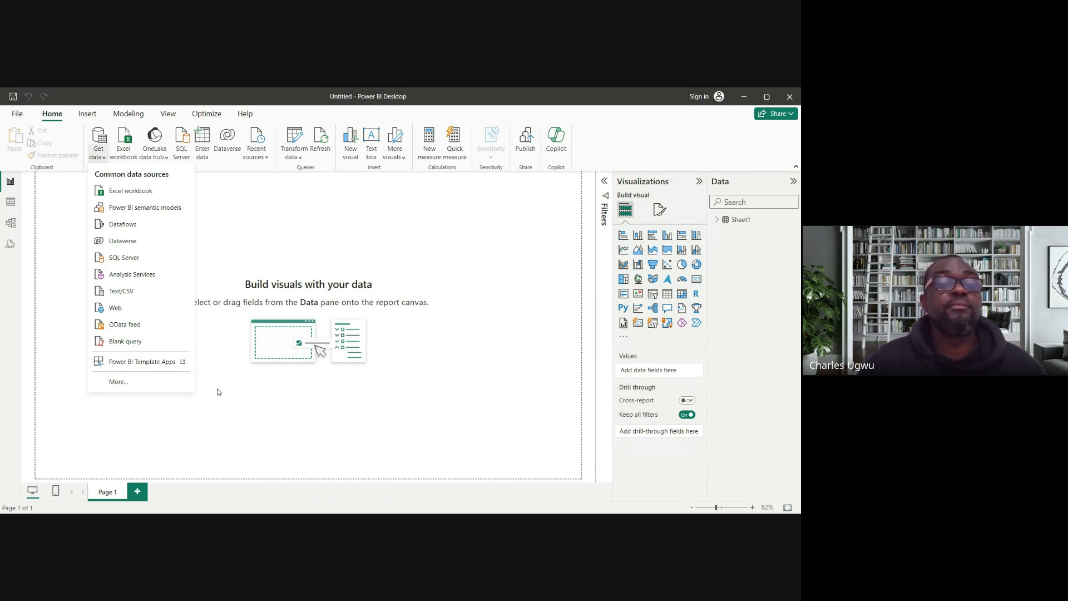
left_click(115, 309)
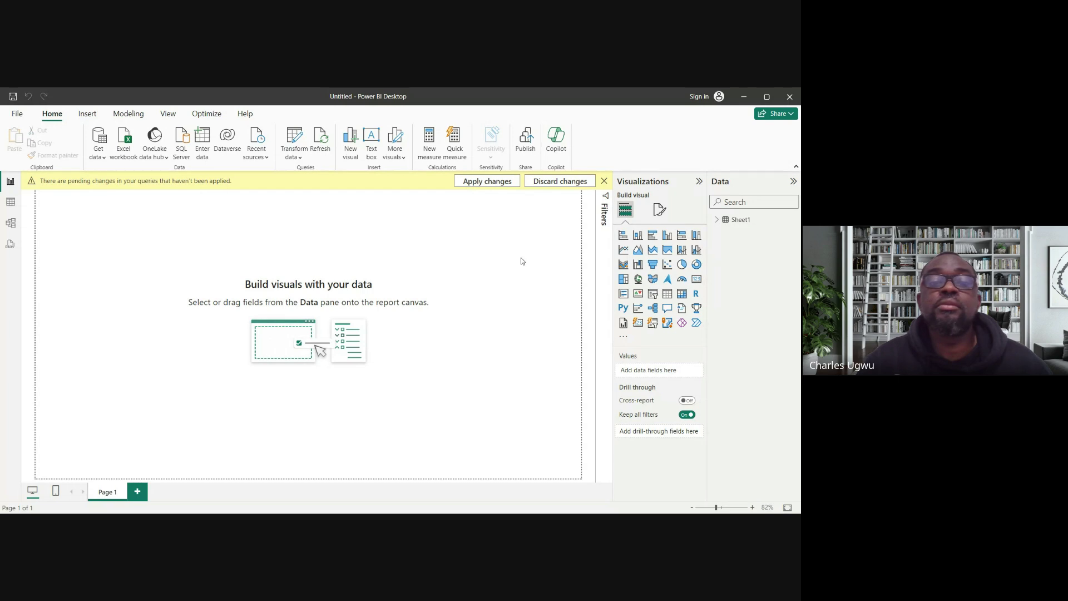
key("Tab")
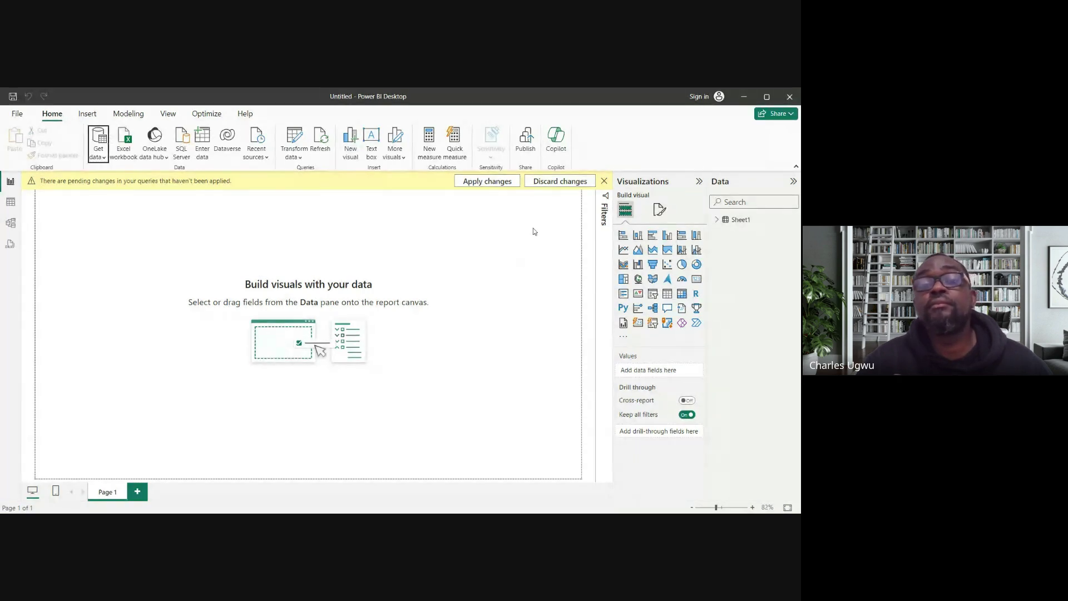
left_click(539, 186)
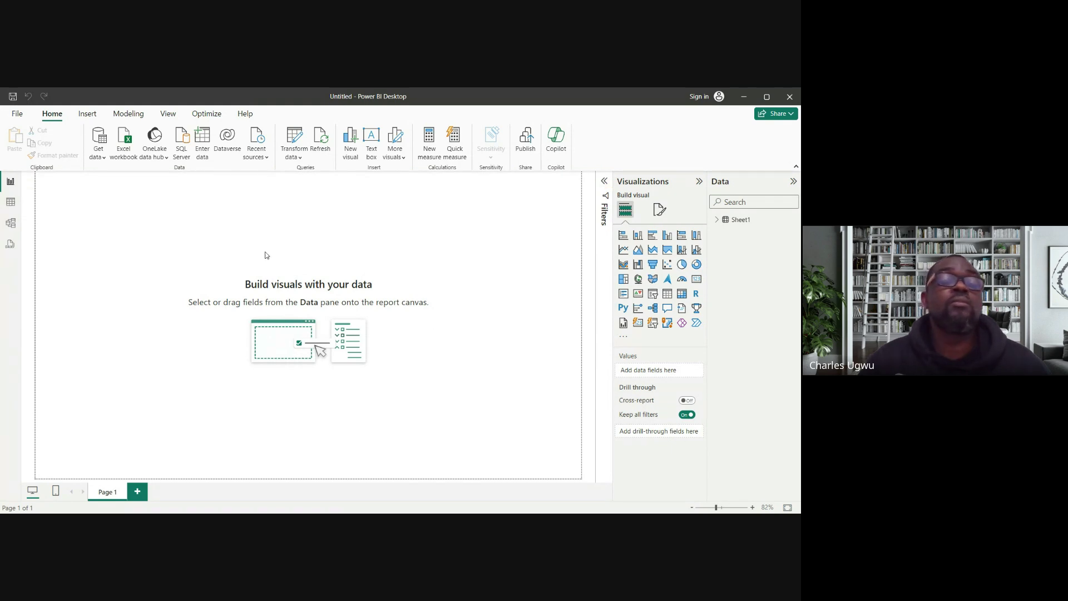
Step: Start another web data import, discard the pending query changes, and load Table 5 from the web source into the report
left_click(104, 161)
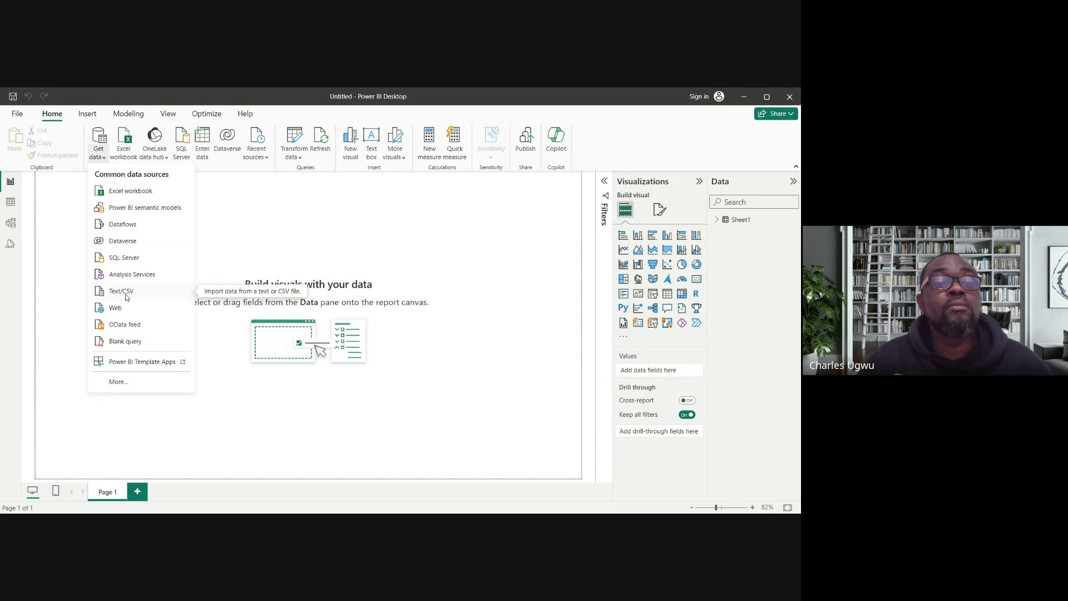
left_click(116, 310)
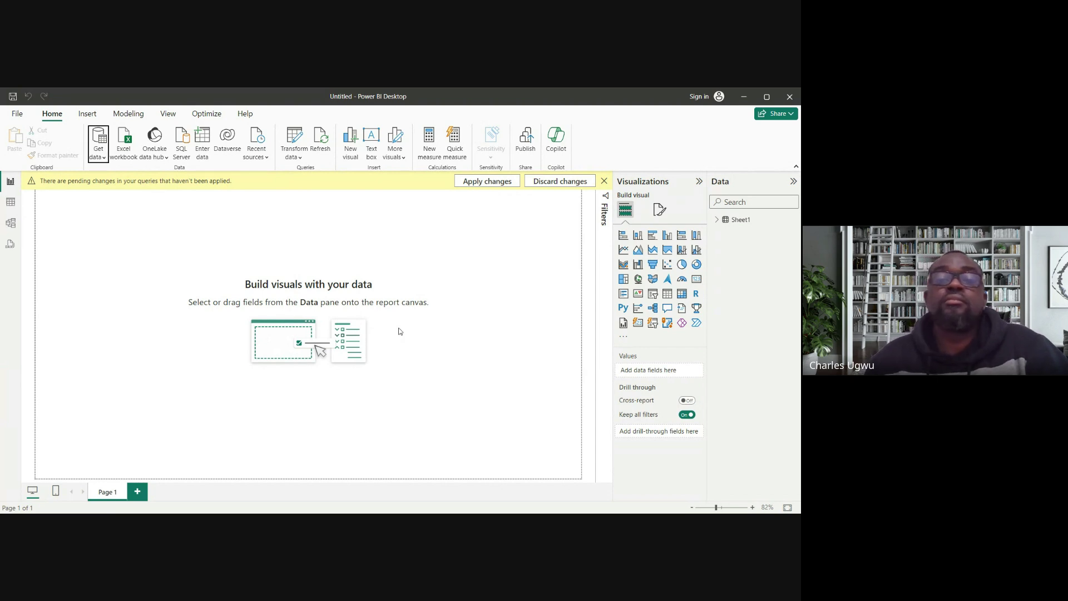
left_click(560, 182)
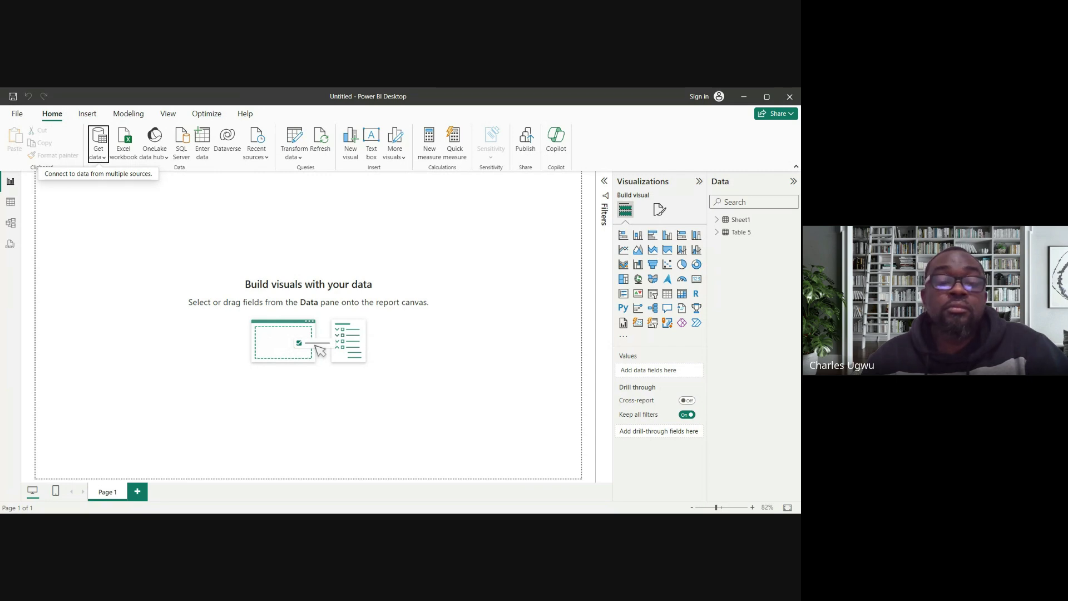
left_click(286, 488)
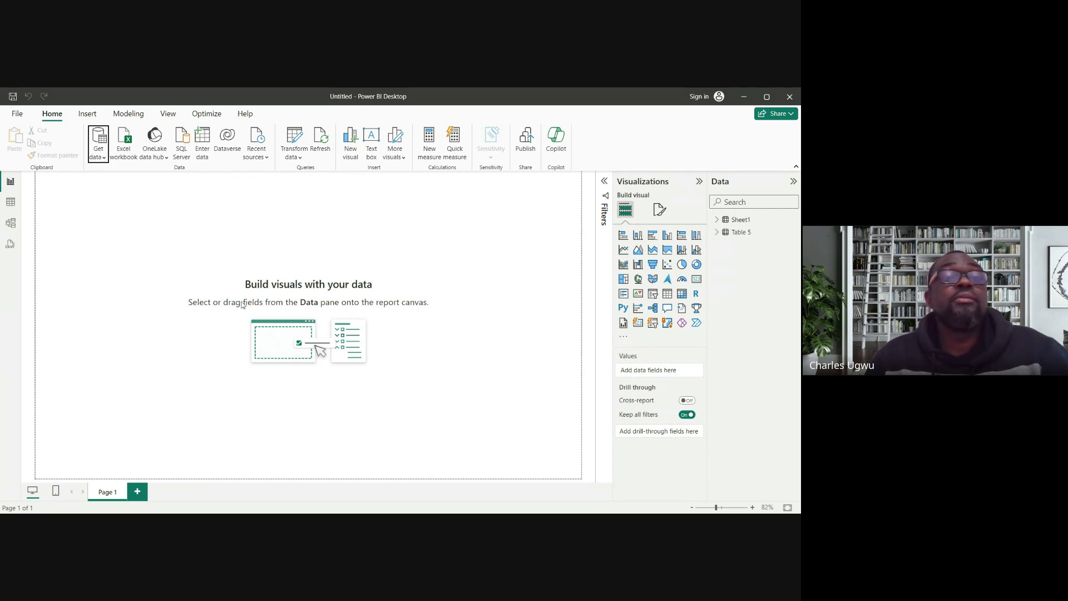
Step: Revisit the Excel workbook import option, and return to the report without loading a workbook
left_click(104, 160)
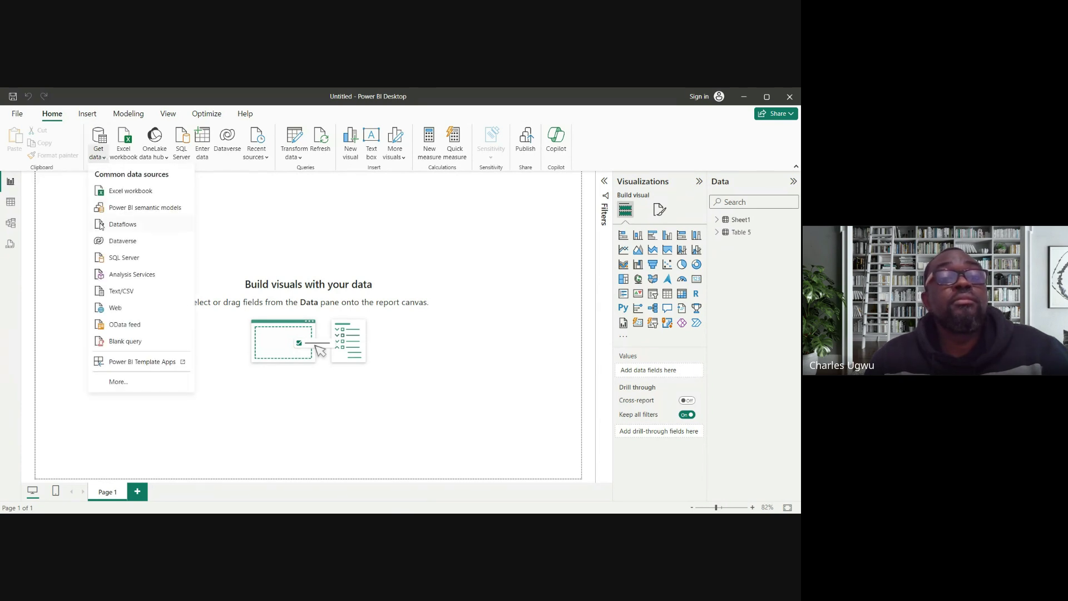
left_click(127, 192)
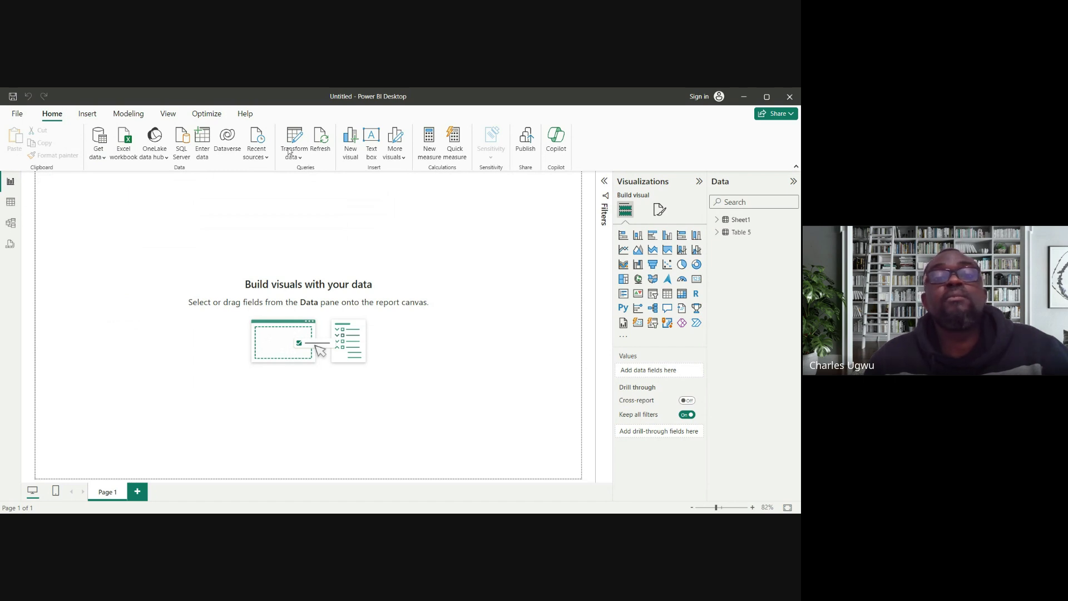
key("Tab")
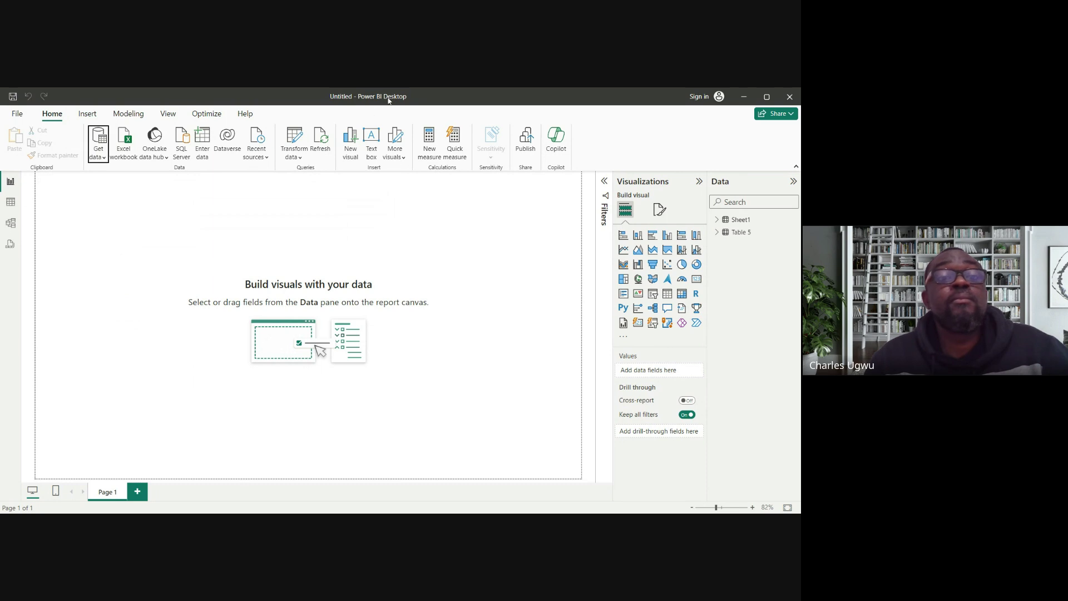
Step: Revisit the SQL Server connection option and the list of common data sources without importing anything
left_click(104, 159)
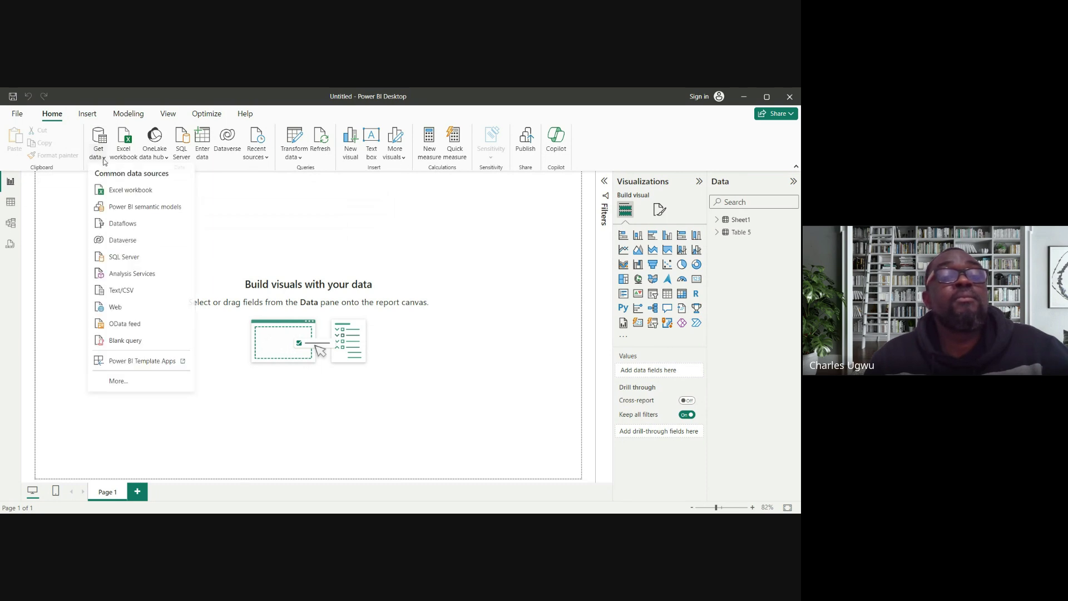
left_click(116, 262)
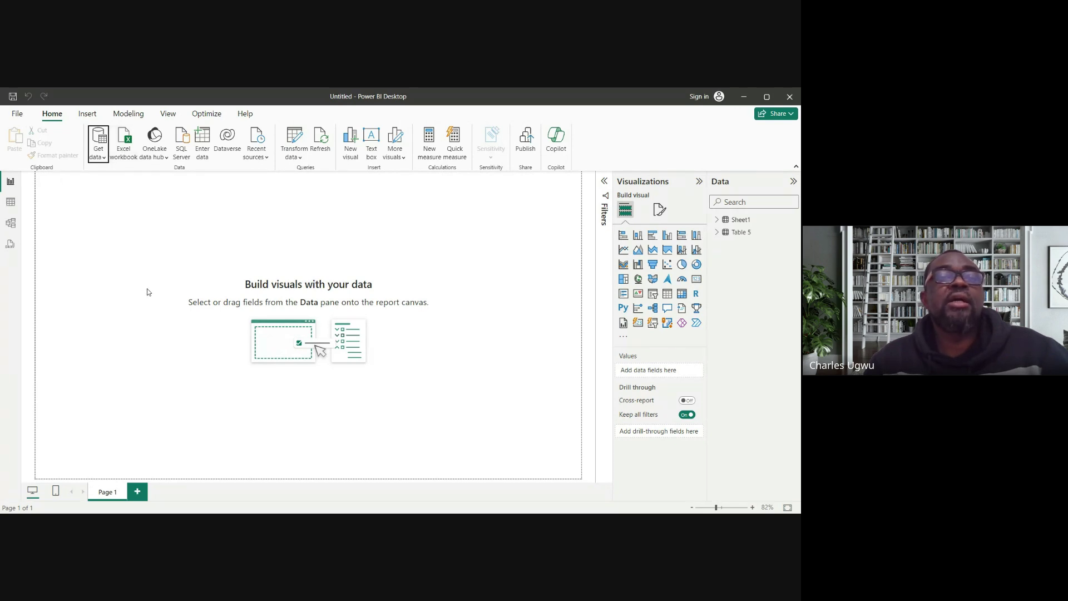
left_click(103, 158)
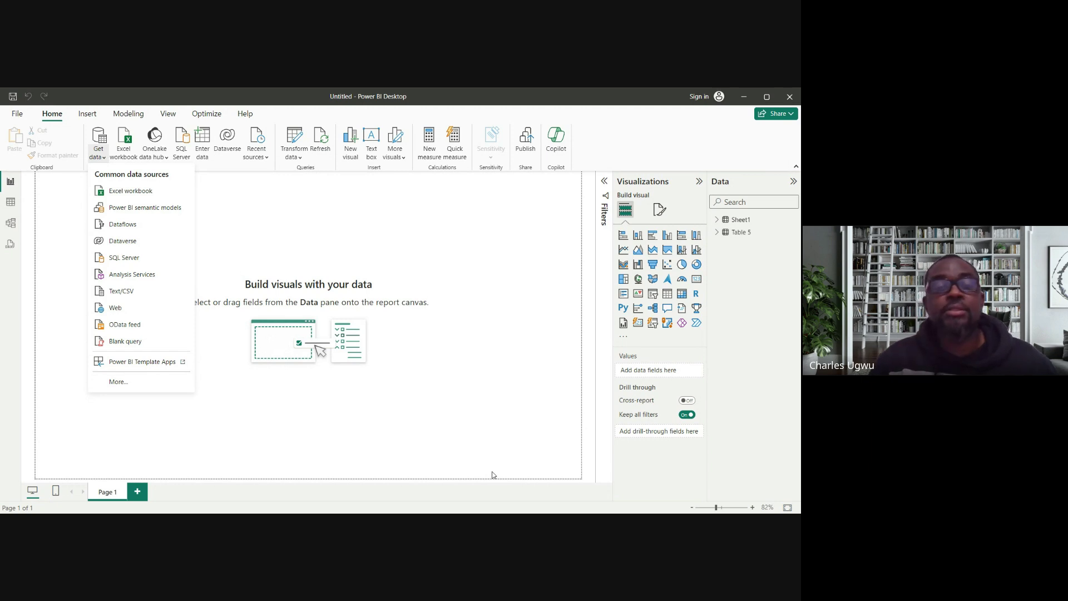
left_click(460, 455)
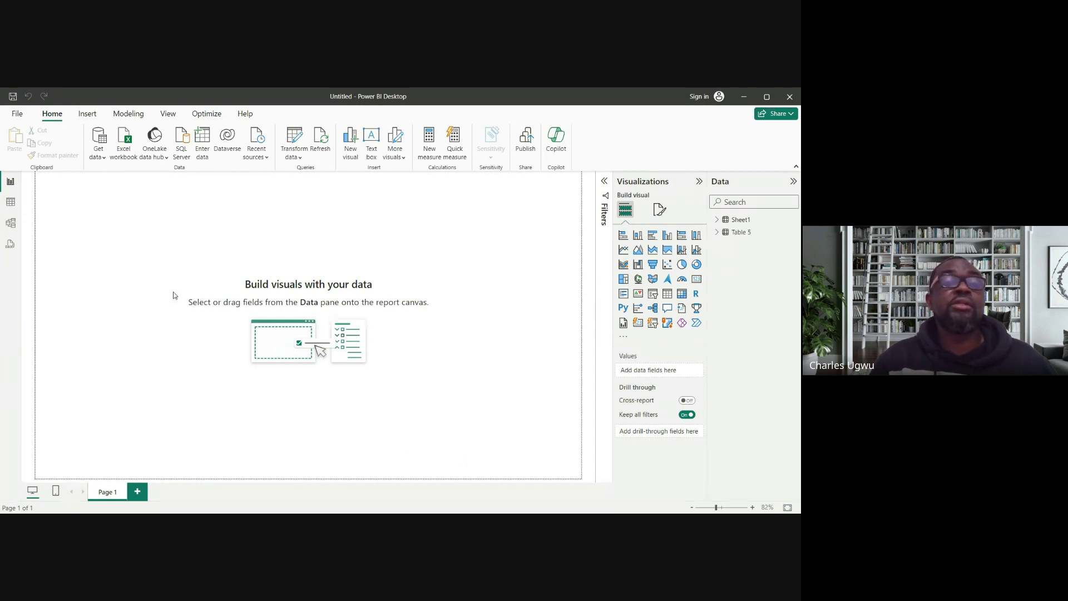
Step: Revisit the Web data source option without importing a page, and return to choosing a data source
left_click(103, 160)
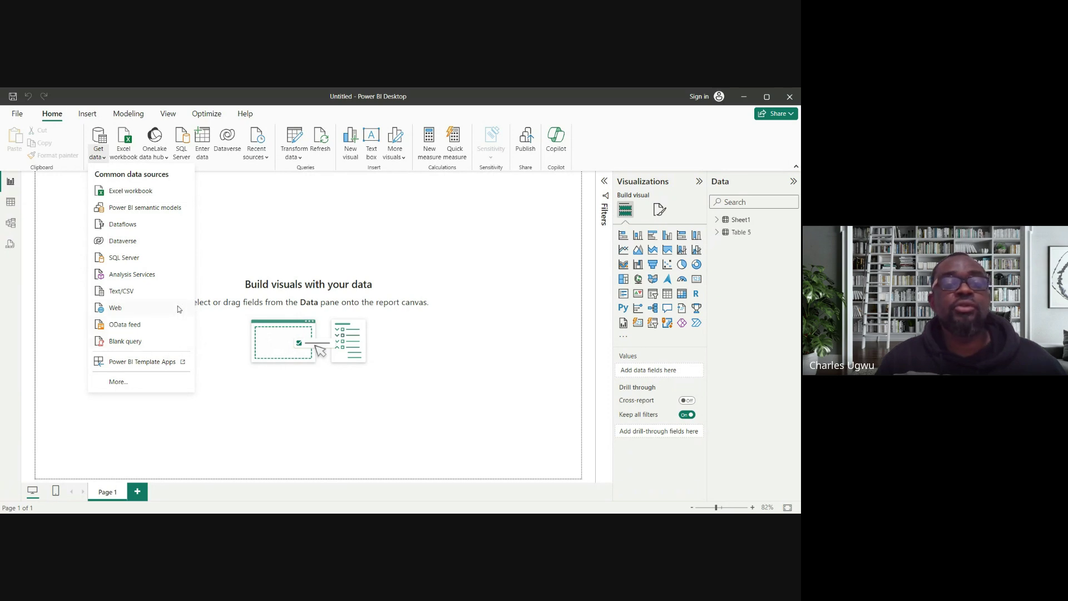
left_click(144, 307)
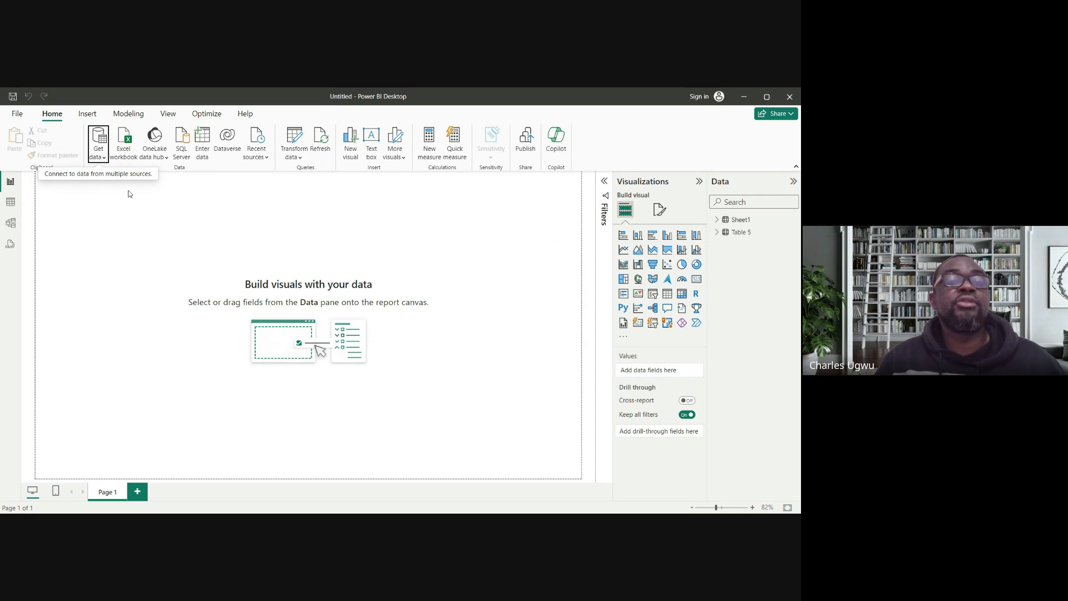
left_click(104, 158)
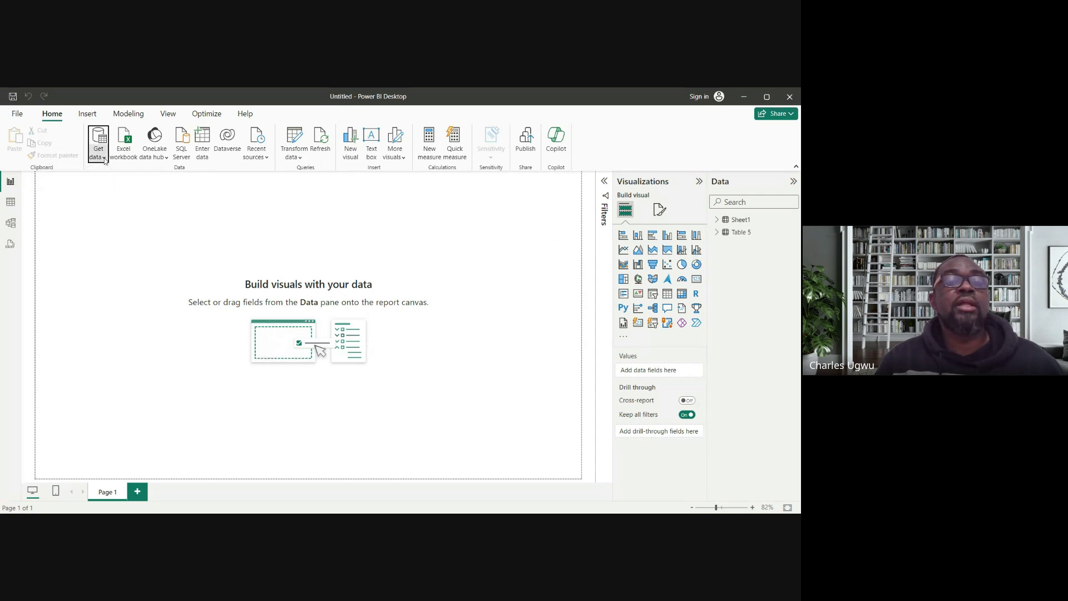